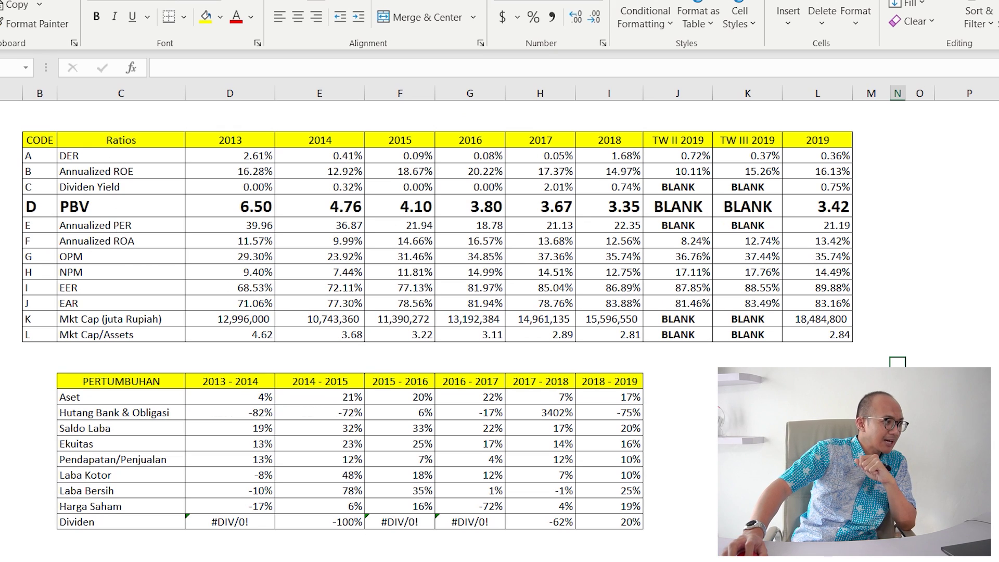
Examine the DER row of the ratios table, comparing the years from 2013 through TW III 2019.
left_click(1, 156)
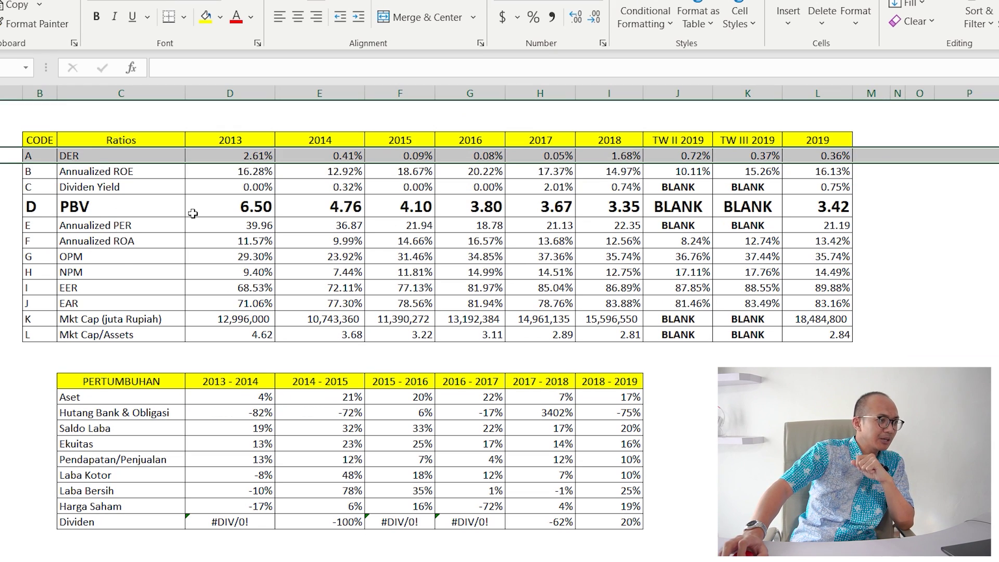
left_click(233, 157)
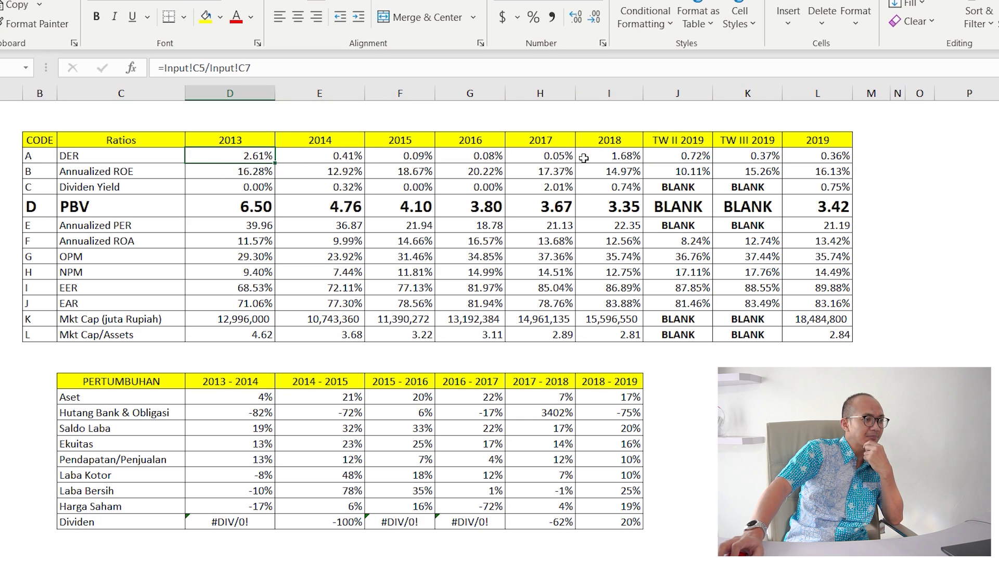
left_click(628, 156)
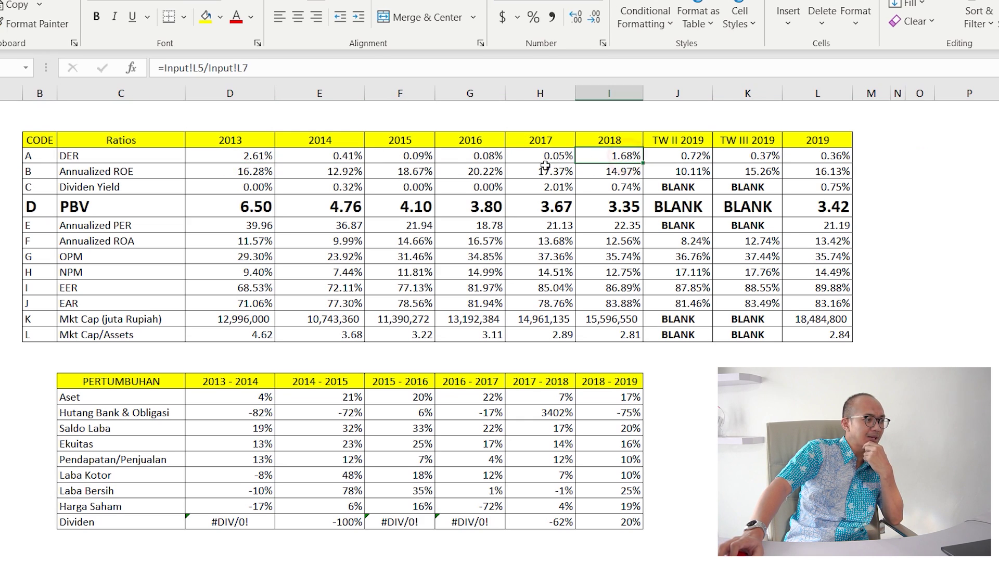
left_click(234, 157)
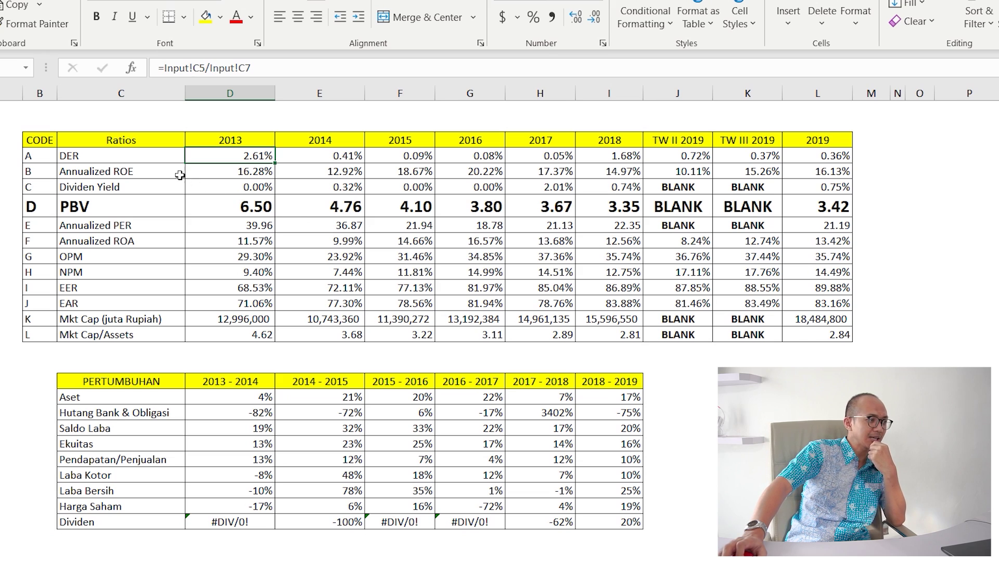
left_click(124, 159)
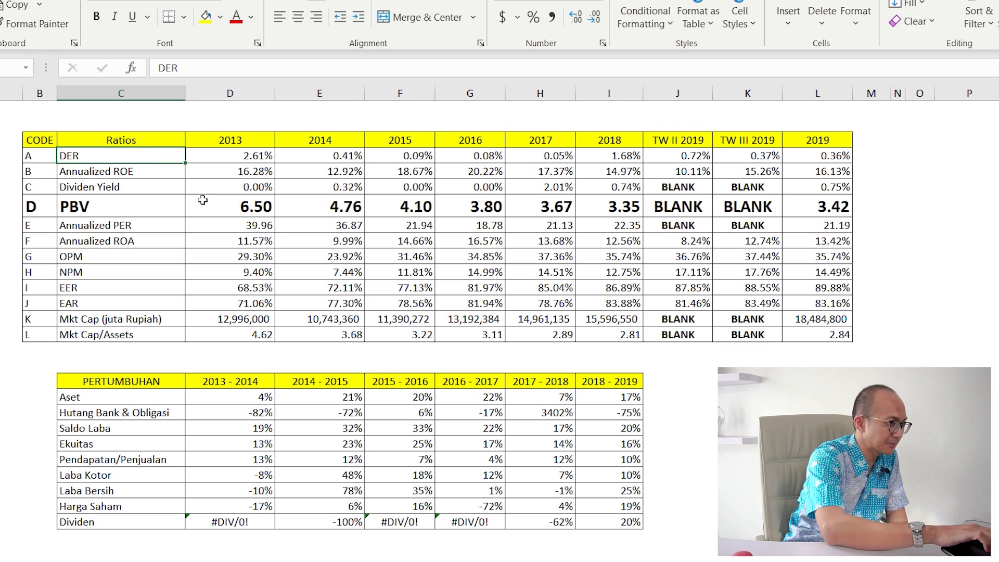
key("Right")
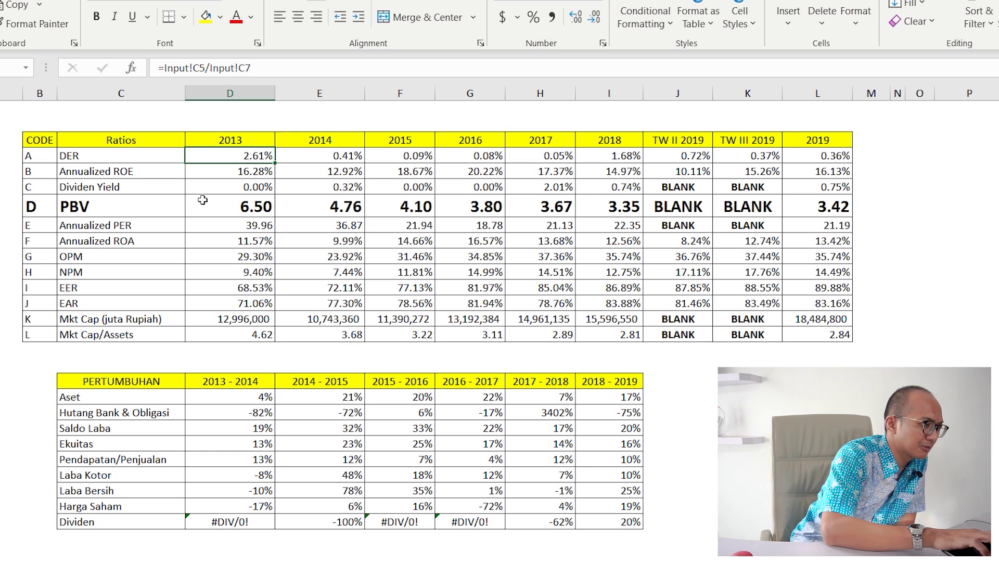
key("Right")
key("Right")
key("Right")
key("Right")
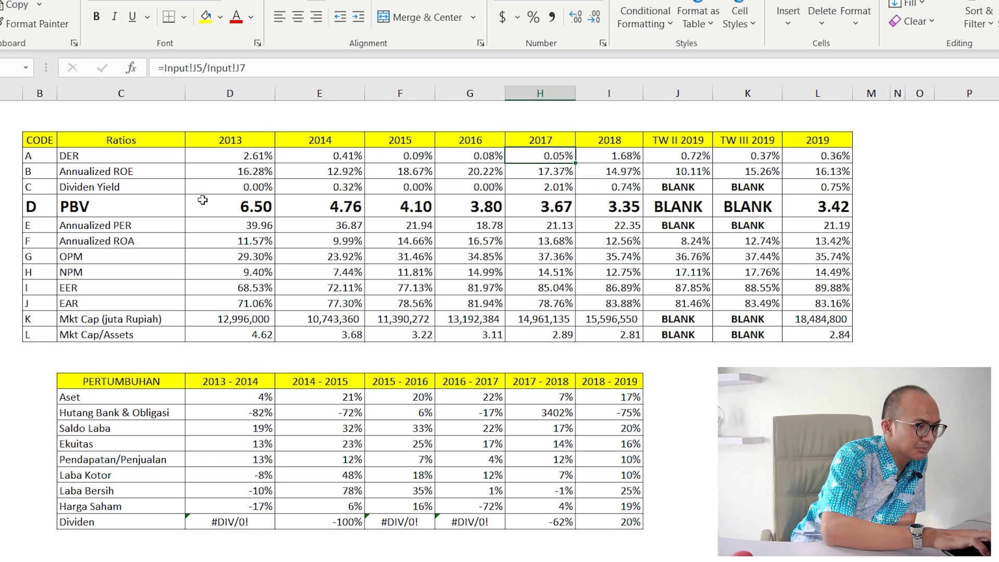
key("Right")
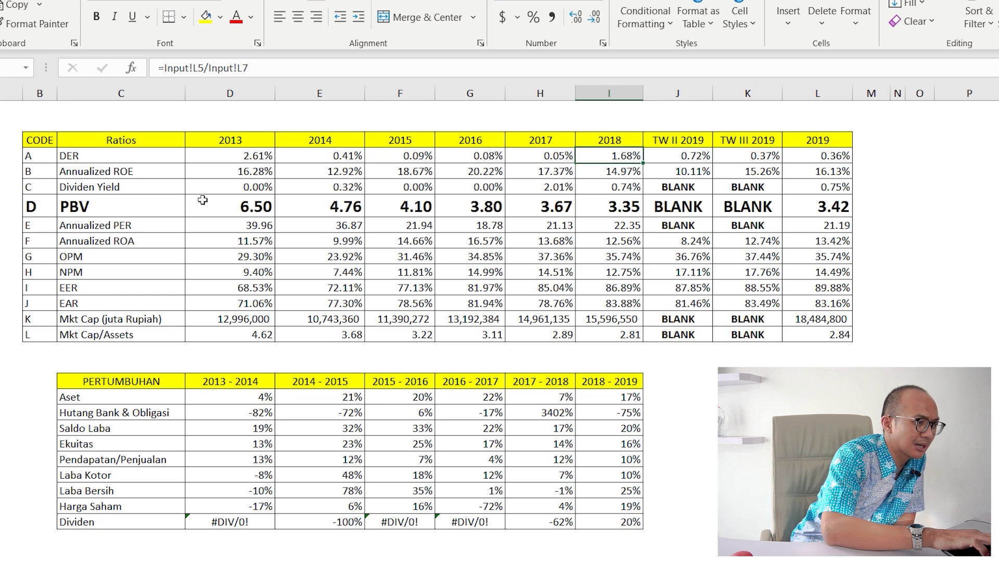
key("Right")
key("Right")
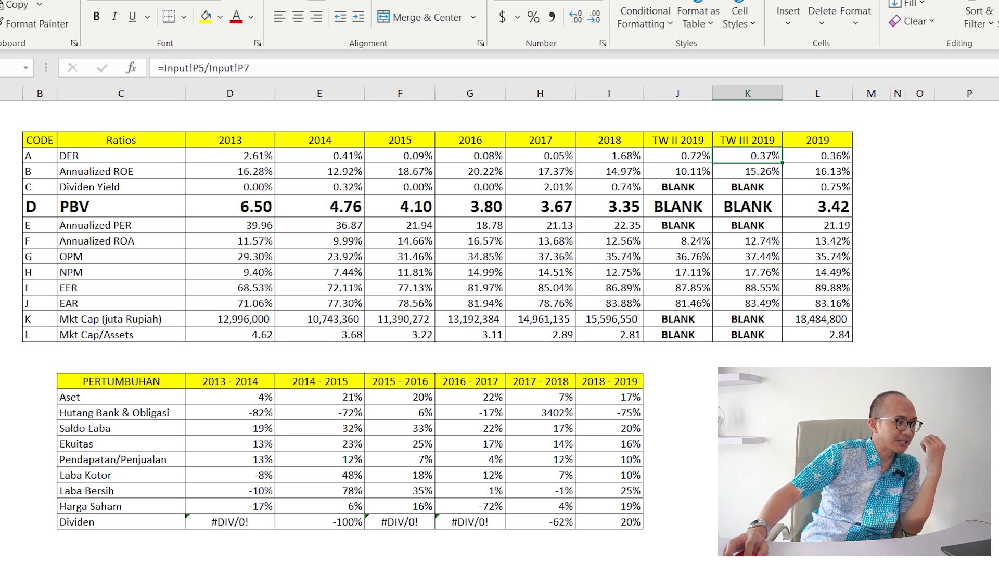
Examine the Annualized ROE row year by year from 2013 through 2019.
left_click(1, 171)
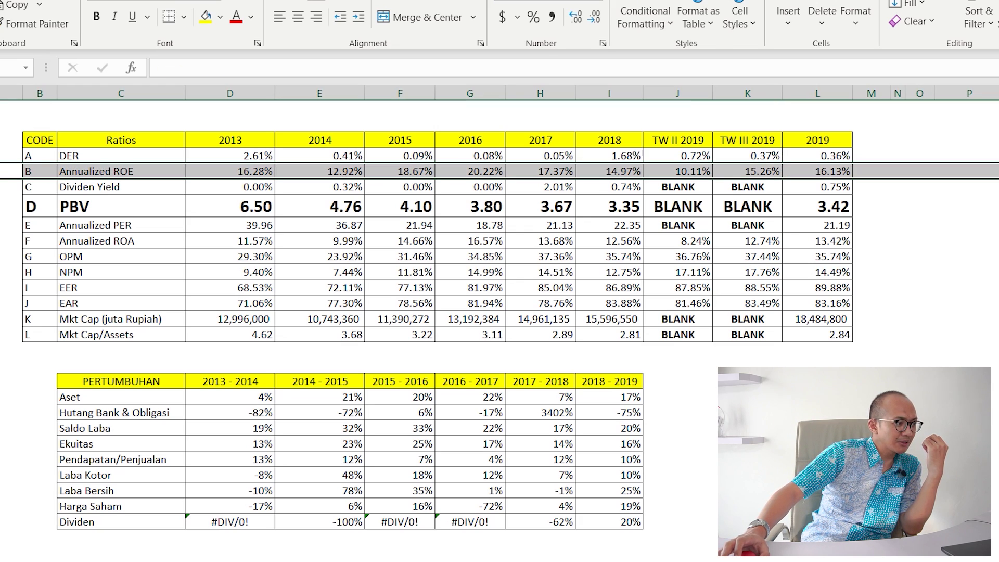
left_click(220, 170)
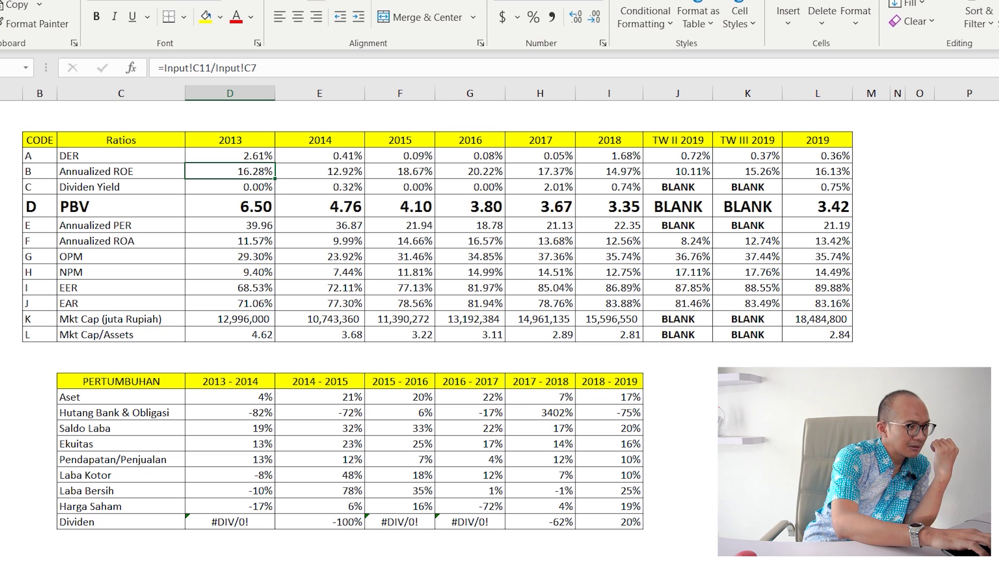
key("Right")
key("Right")
key("Right")
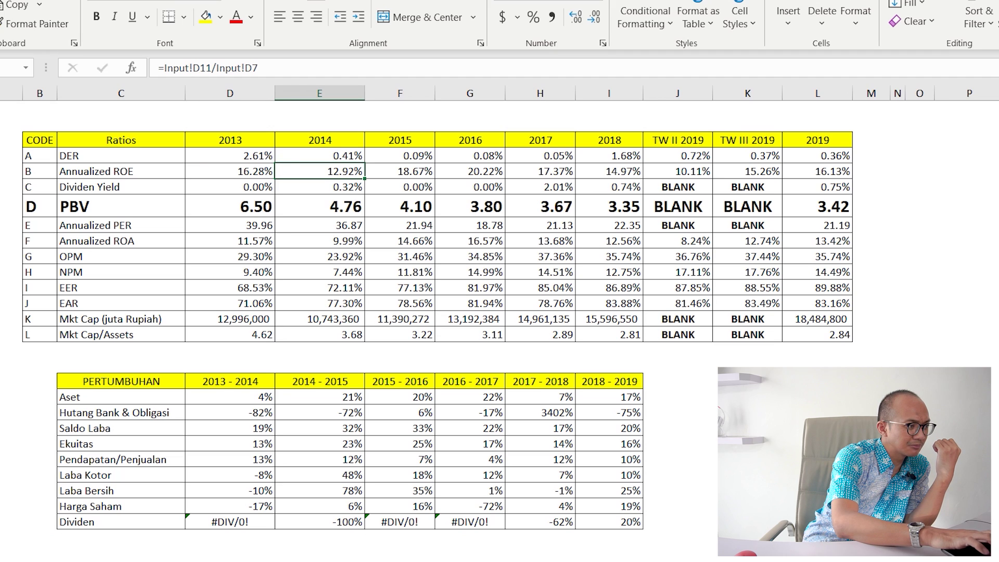
key("Right")
key("Right")
key("Right")
key("Right")
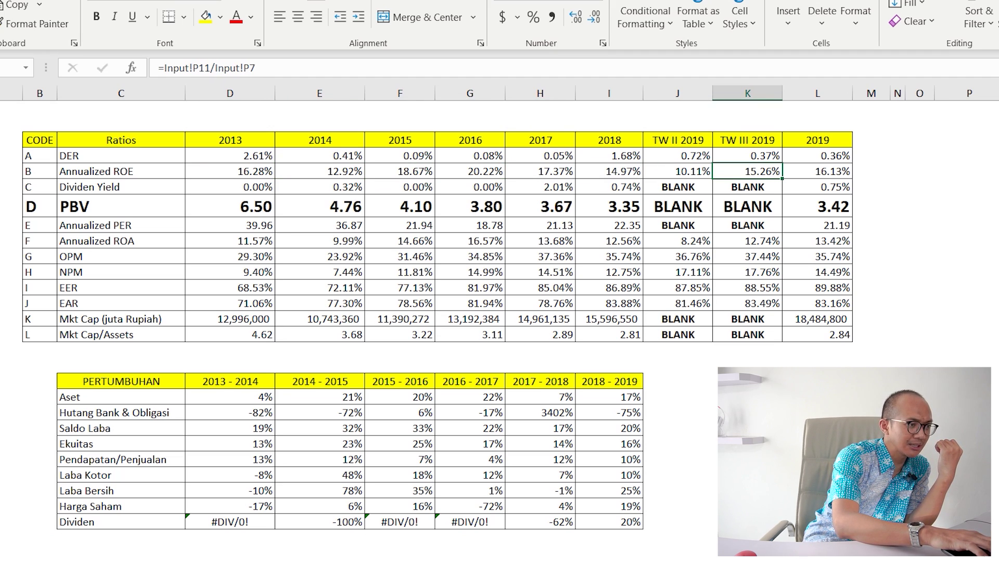
key("Right")
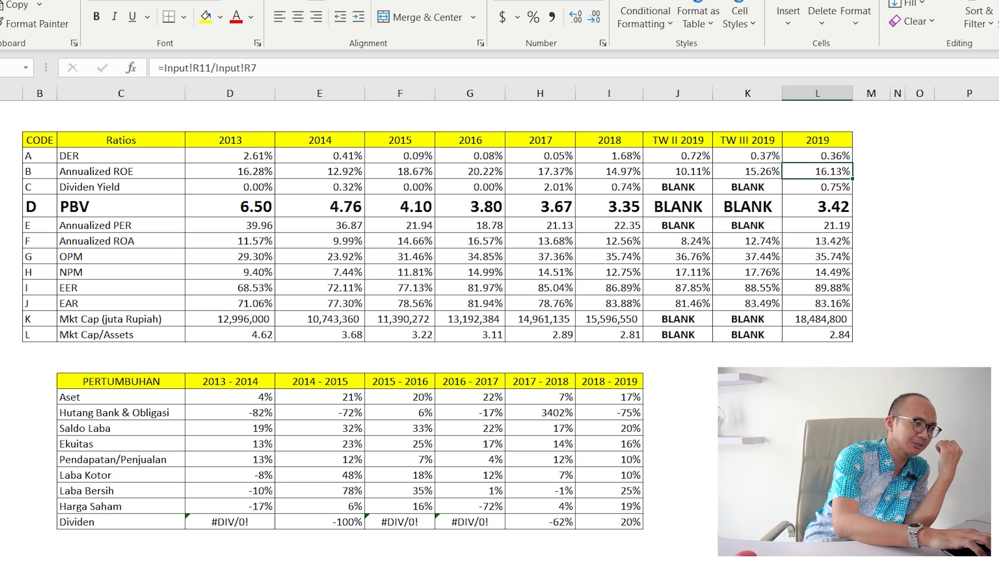
Review the Dividen Yield row from 2019 back to 2014 and forward again to 2019.
key("Down")
key("Left")
key("Left")
key("Left")
key("Left")
key("Left")
key("Left")
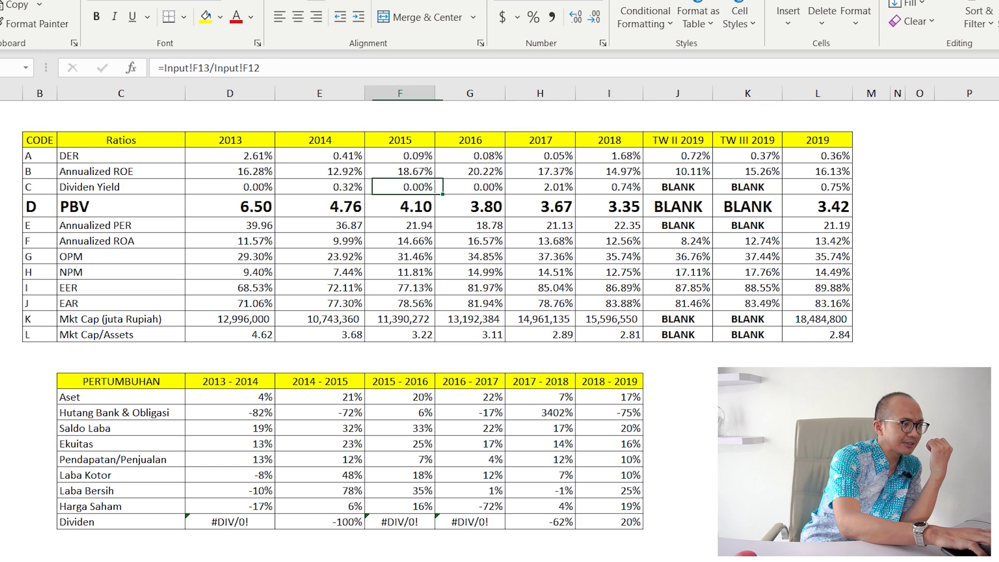
key("Left")
key("Right")
key("Right")
key("Right")
key("Right")
key("Right")
key("Right")
key("Right")
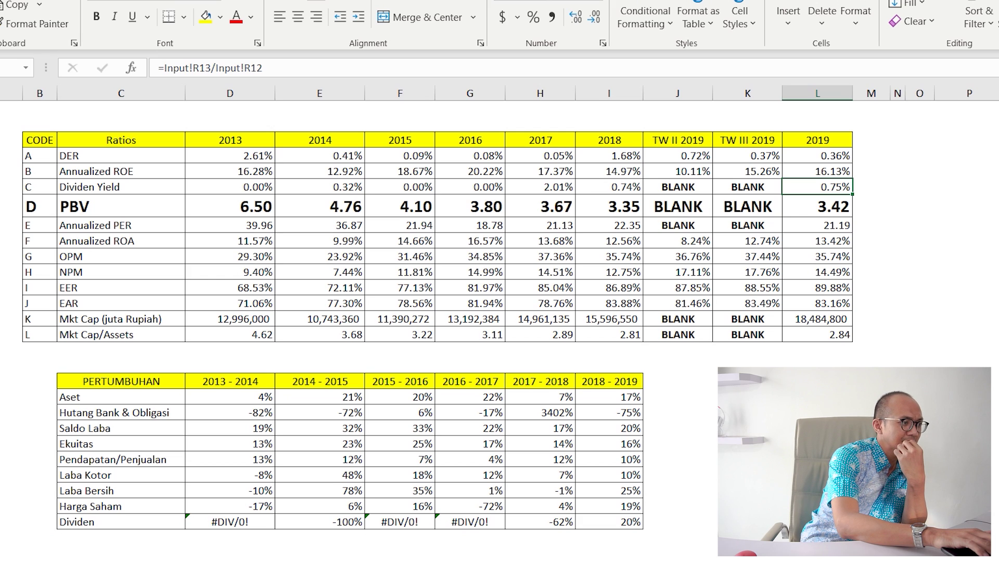
Review the PBV row, moving between the 2019 ratio and the earlier years back to 2016.
key("Down")
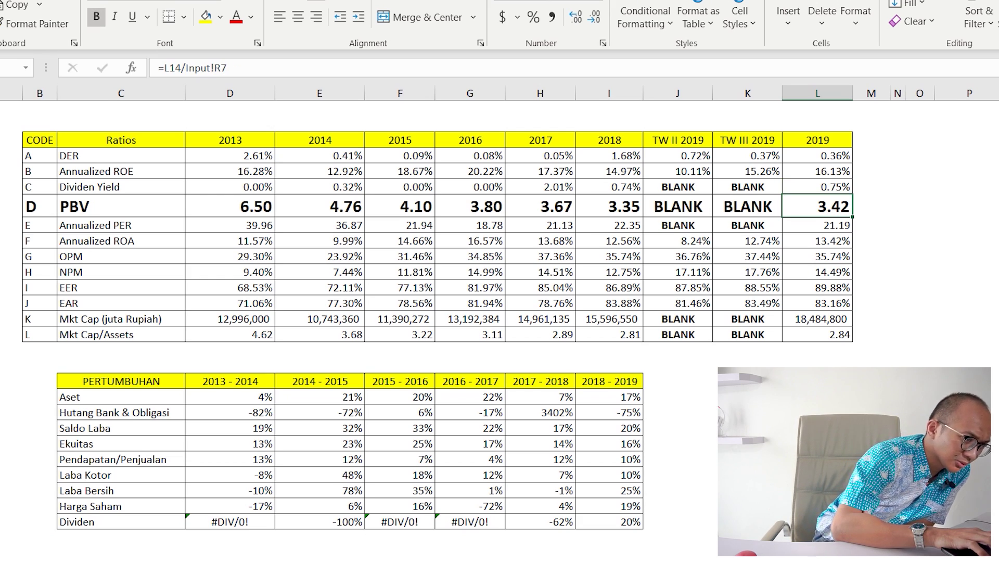
key("Left")
key("Left")
key("Left")
key("Left")
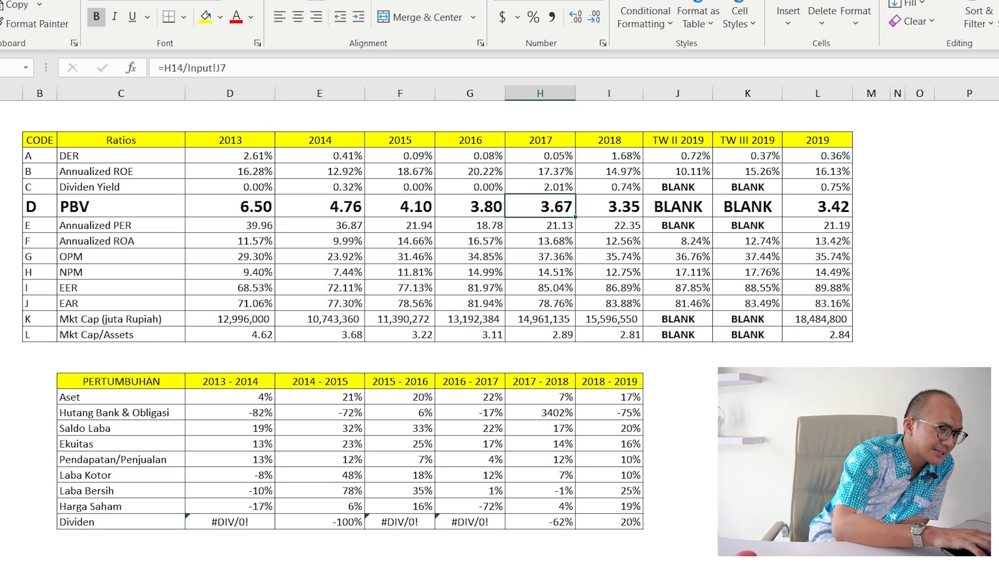
key("Right")
key("Right")
key("Right")
key("Right")
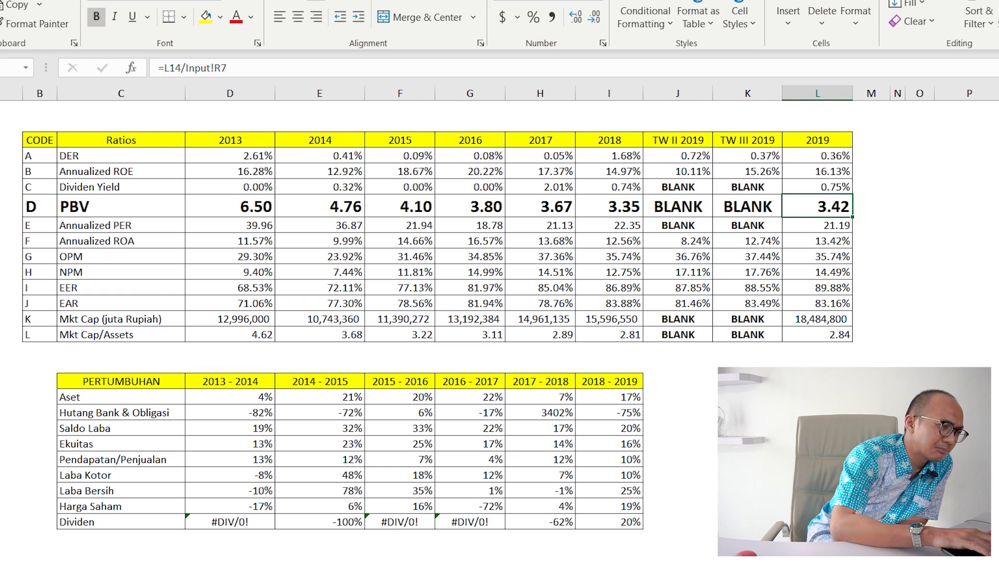
key("Left")
key("Left")
key("Left")
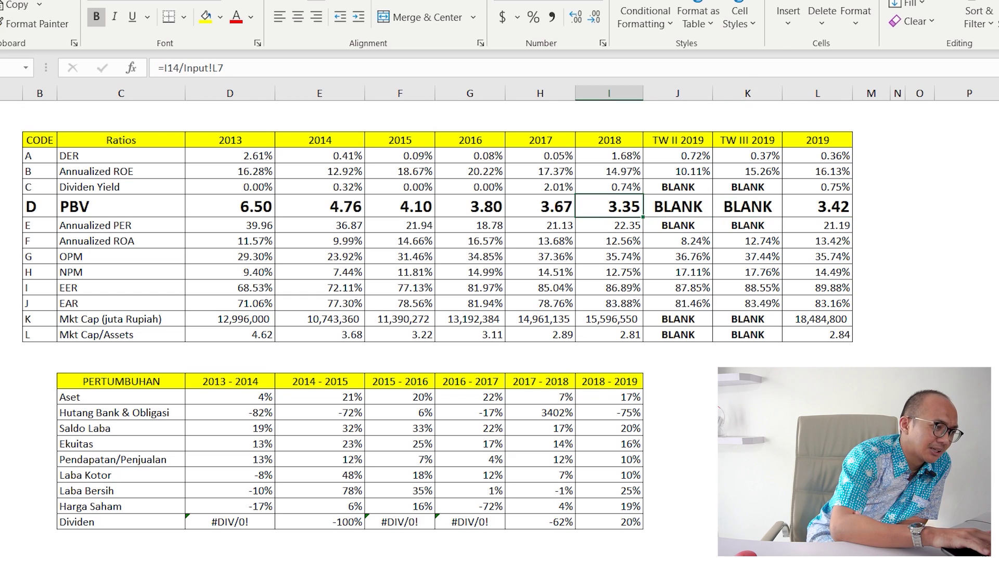
key("Left")
key("Left")
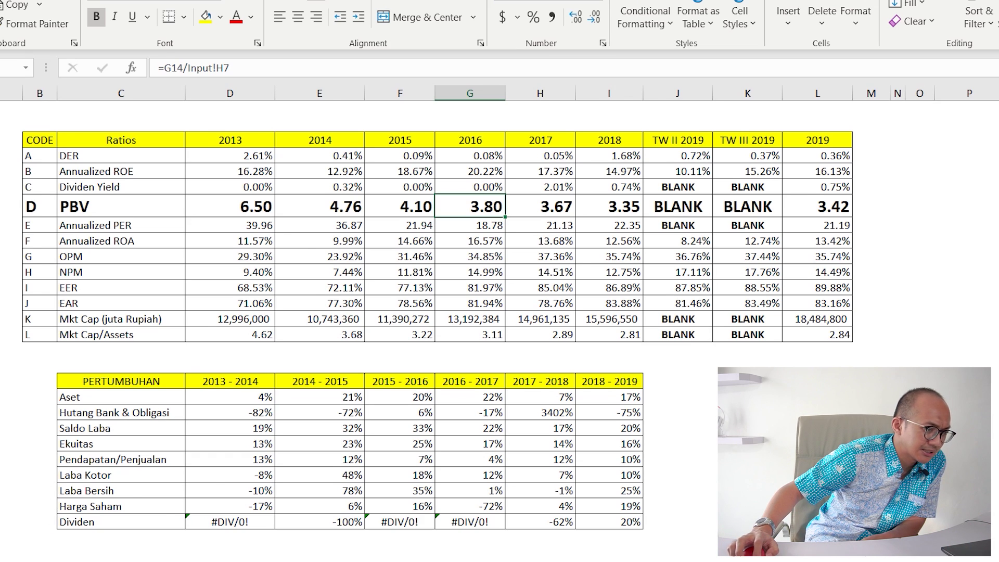
key("ctrl+Page_Up")
key("ctrl+Page_Down")
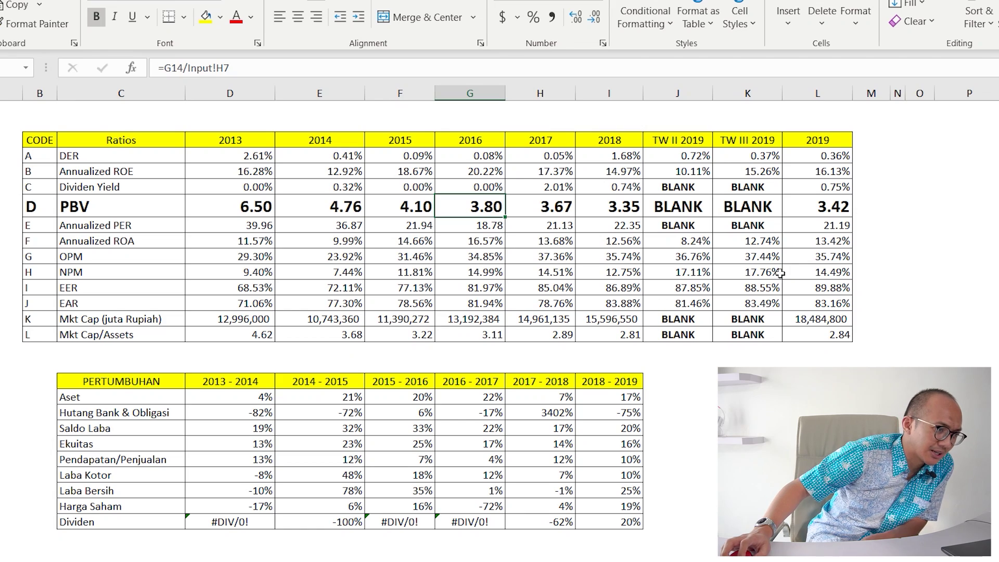
Compare the 2019 PBV with the individual PBV ratios for 2018, 2017, 2016 and 2015.
left_click(806, 207)
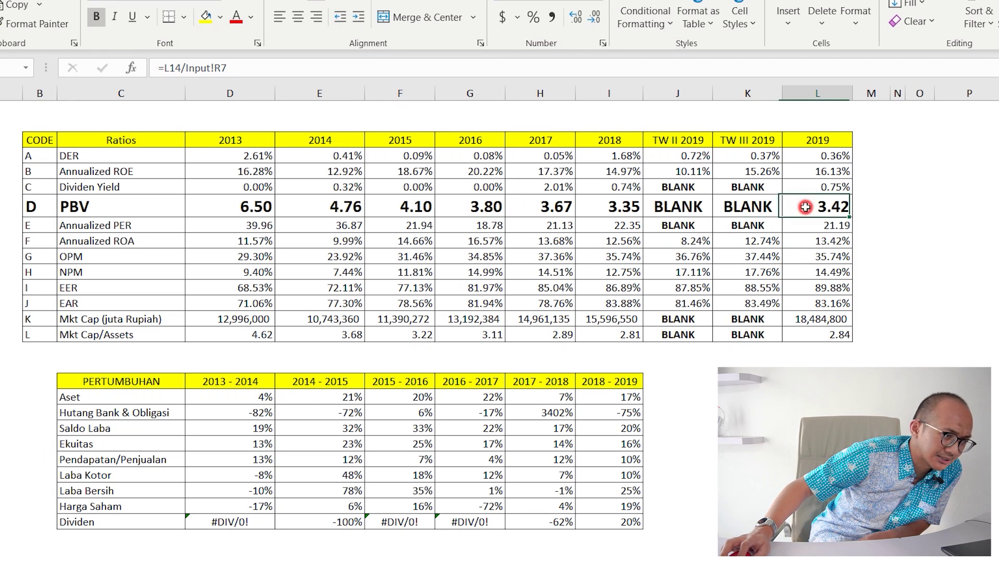
left_click(604, 207)
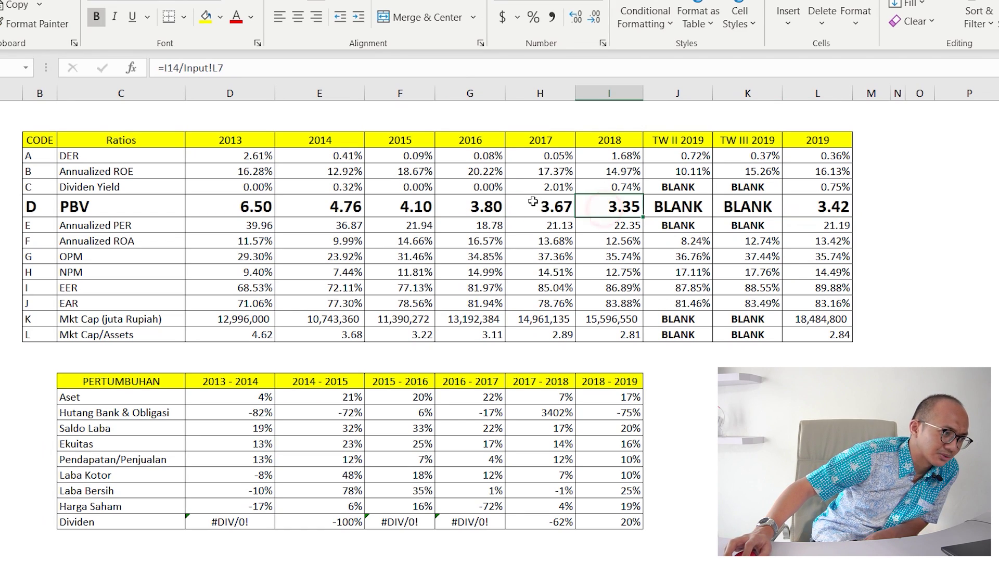
left_click(800, 207)
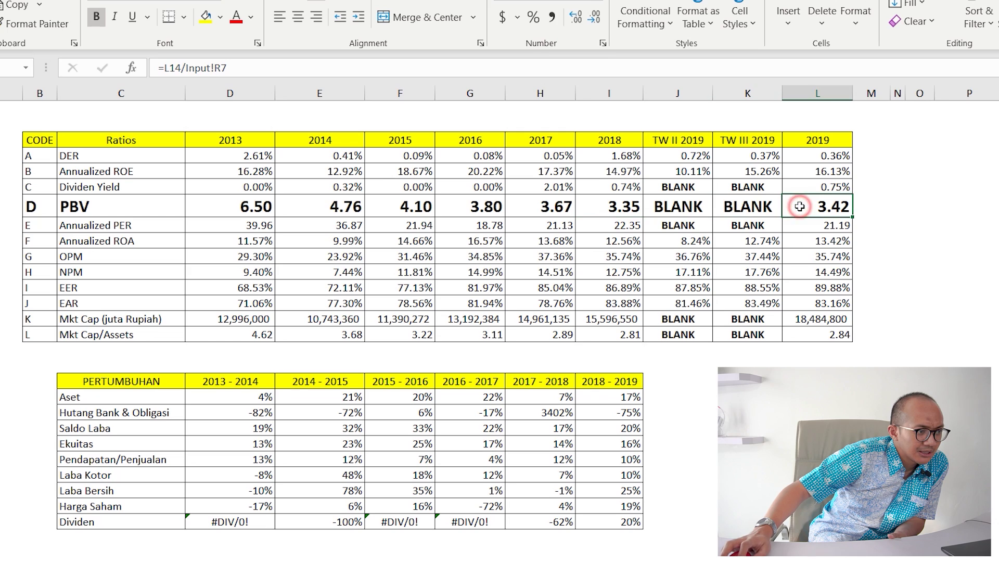
left_click(592, 208)
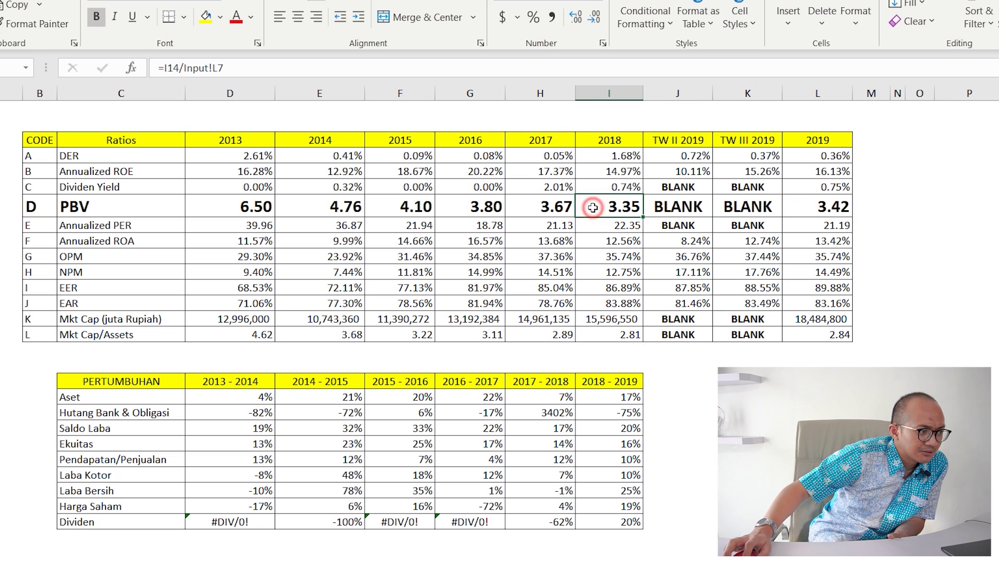
left_click(547, 206)
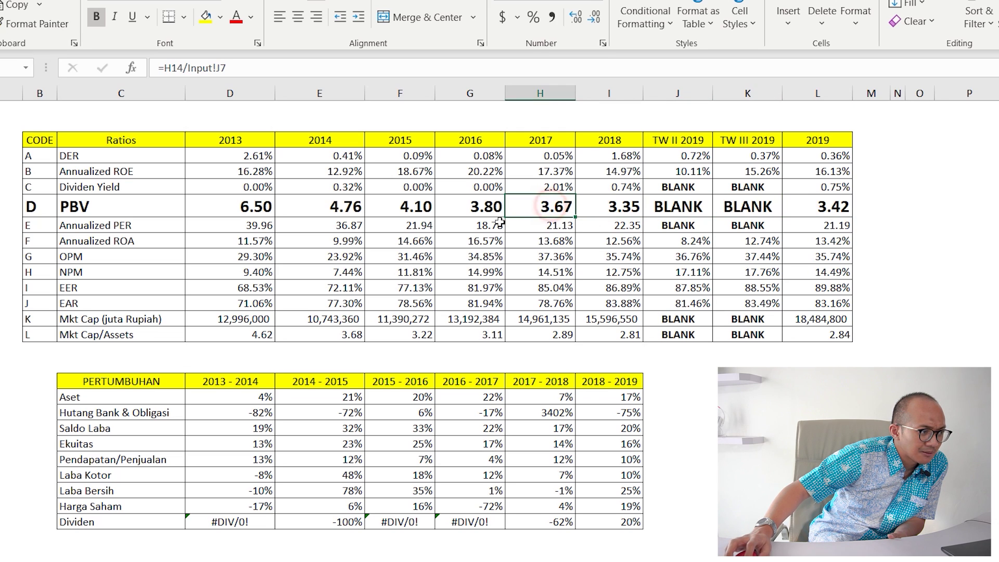
left_click(476, 208)
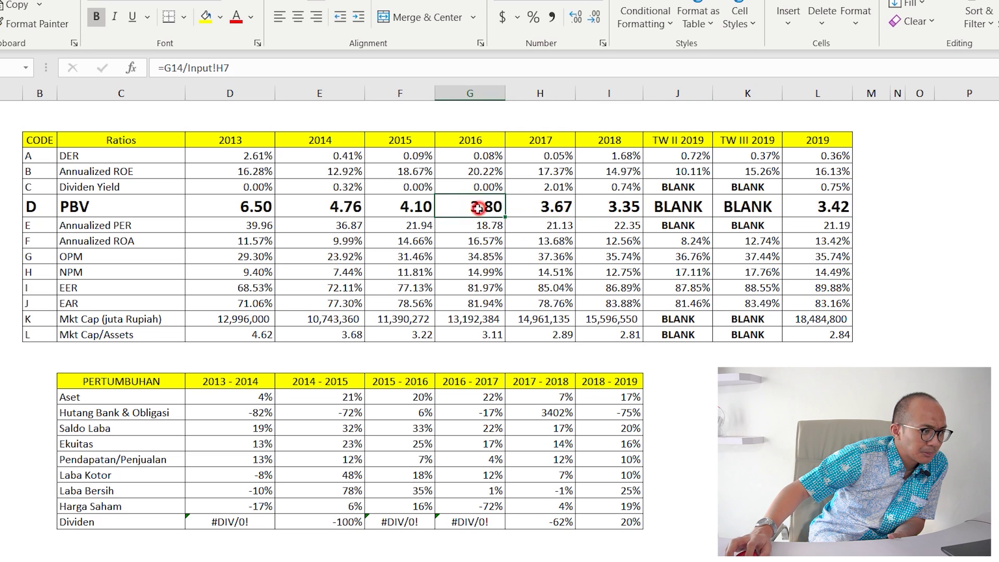
left_click(415, 208)
left_click(566, 209)
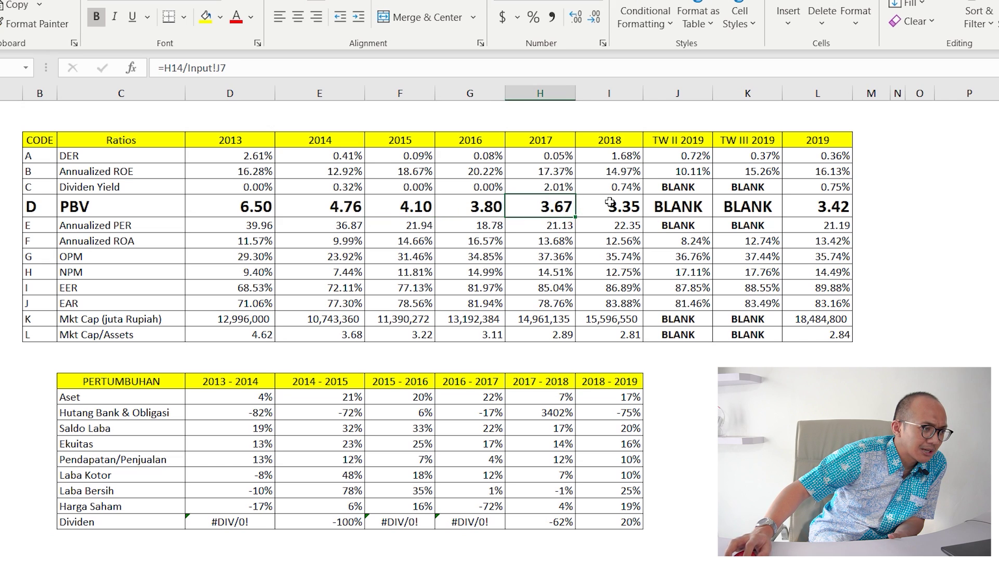
left_click(606, 204)
left_click(798, 211)
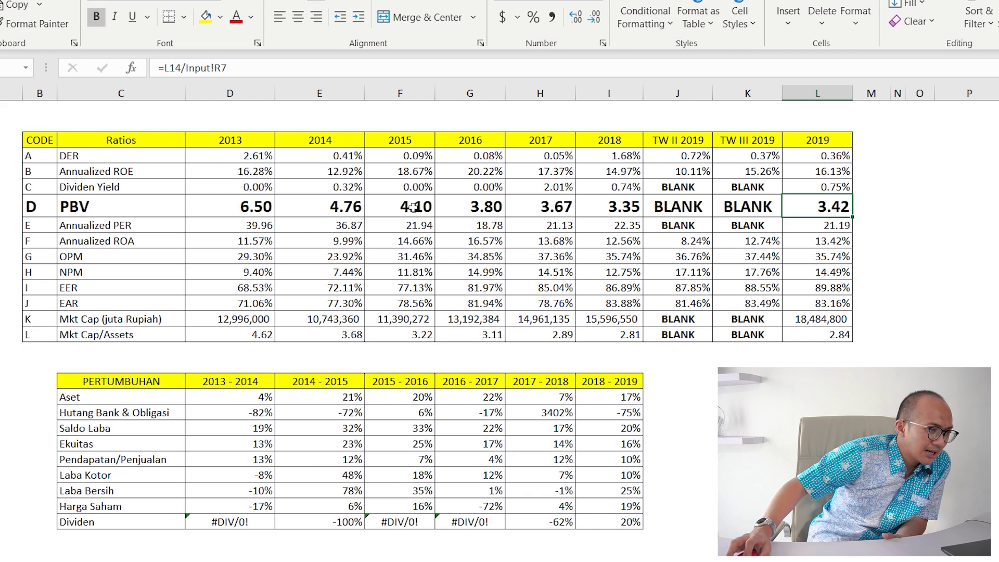
Compare the Annualized PER ratios for 2015 through 2019.
left_click(638, 228)
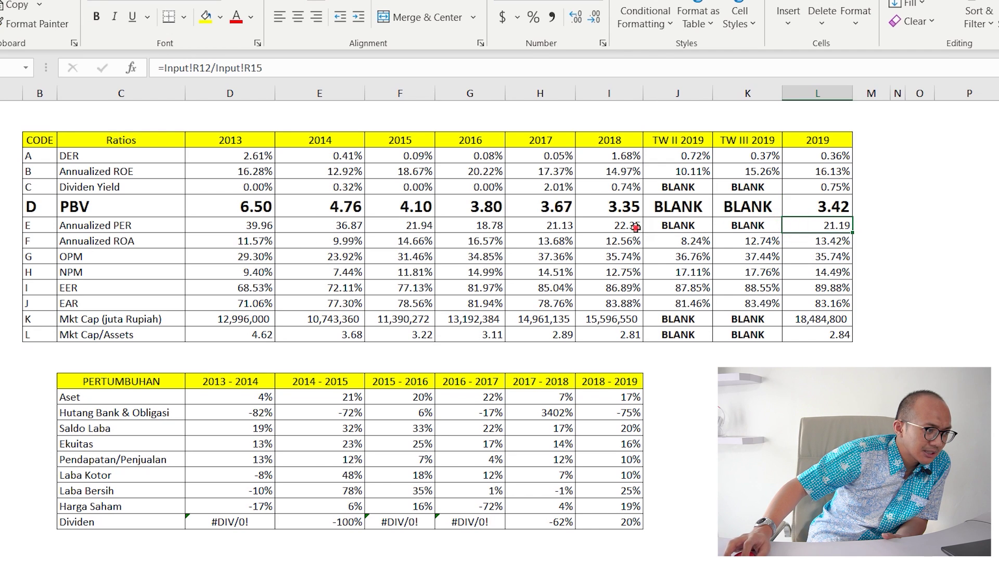
left_click(554, 230)
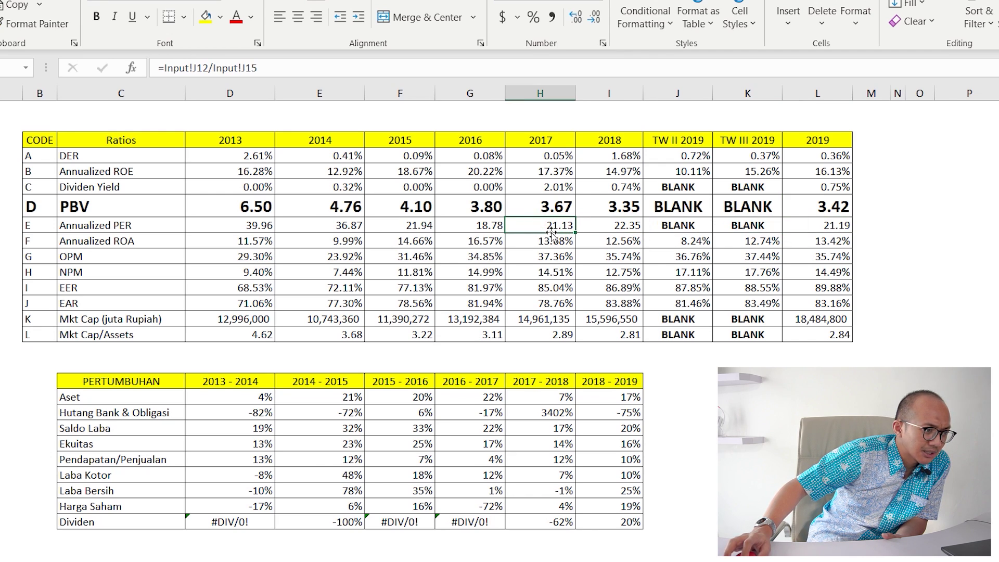
left_click(596, 227)
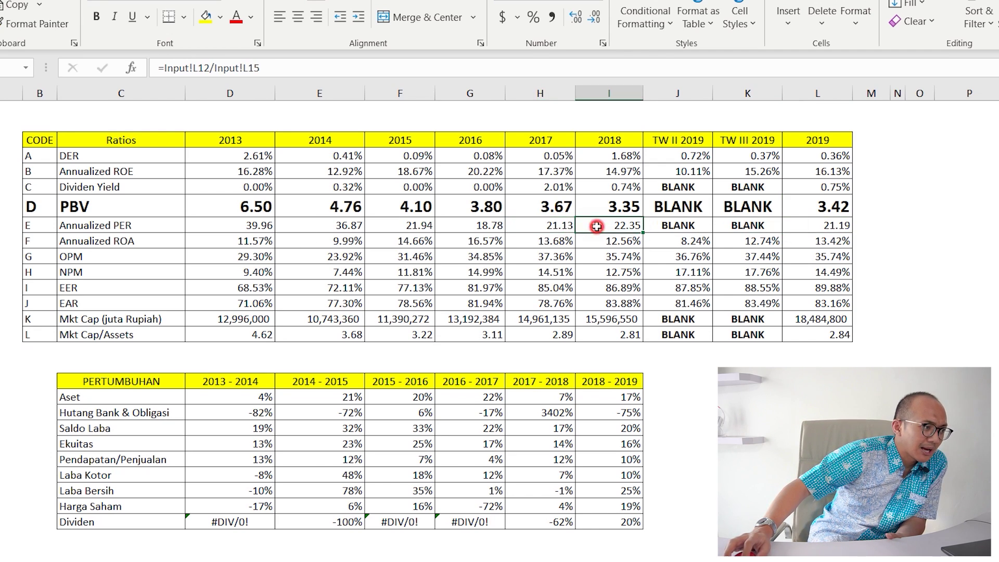
left_click(390, 225)
left_click(477, 225)
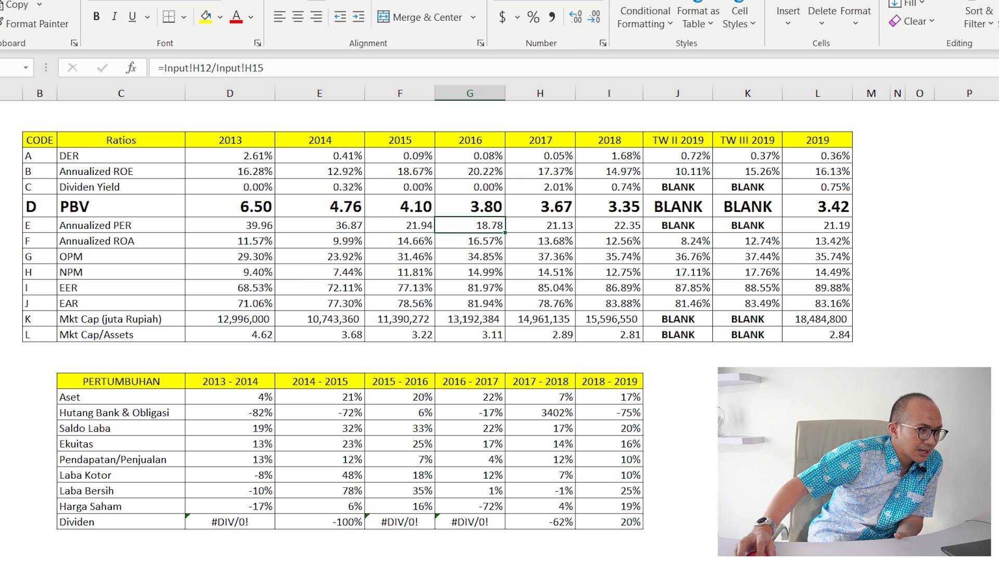
Review the NPM row from 2013 through 2016, then compare the 2019 ratio with TW III 2019.
left_click(1, 272)
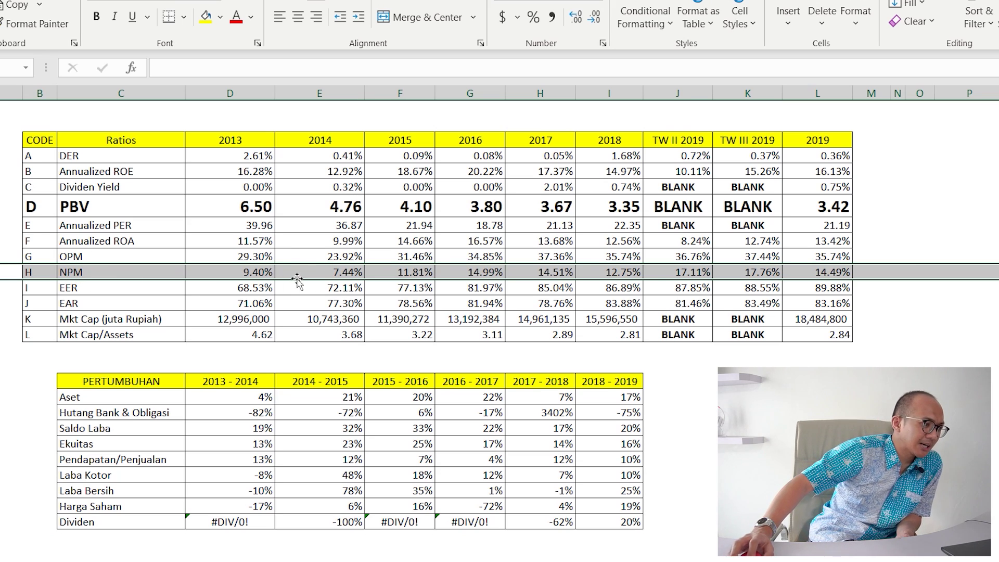
left_click(258, 272)
left_click(313, 273)
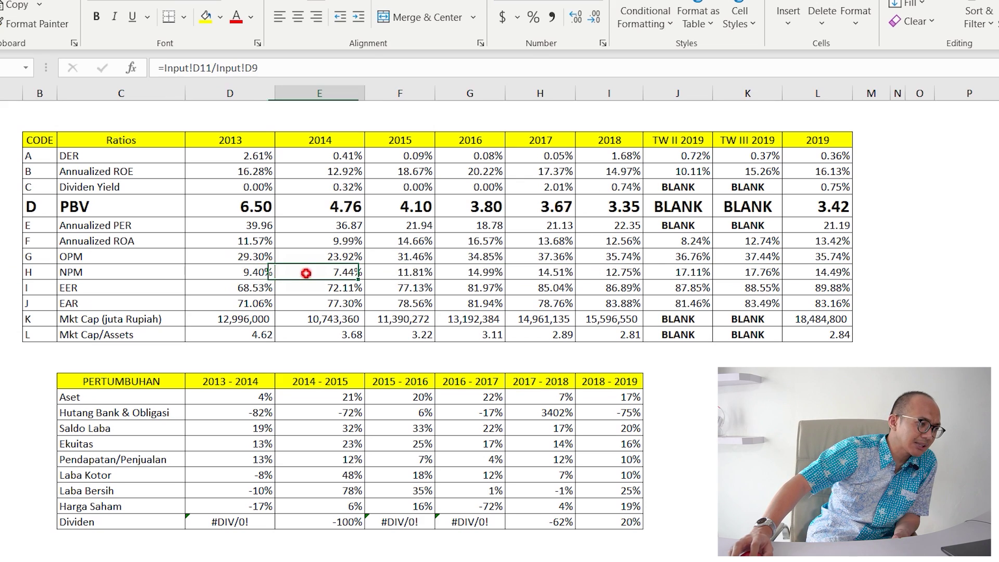
left_click(409, 274)
left_click(448, 270)
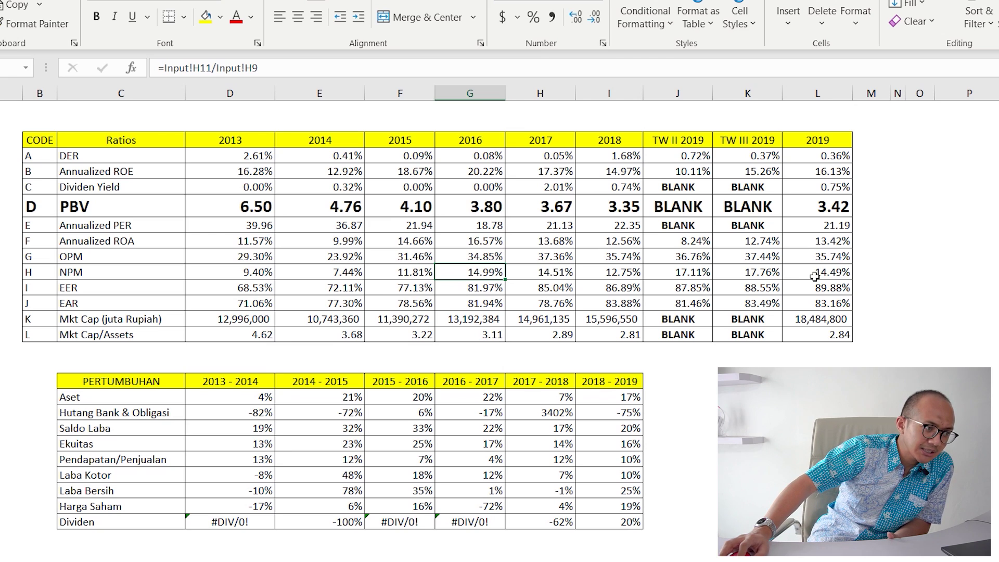
left_click(796, 272)
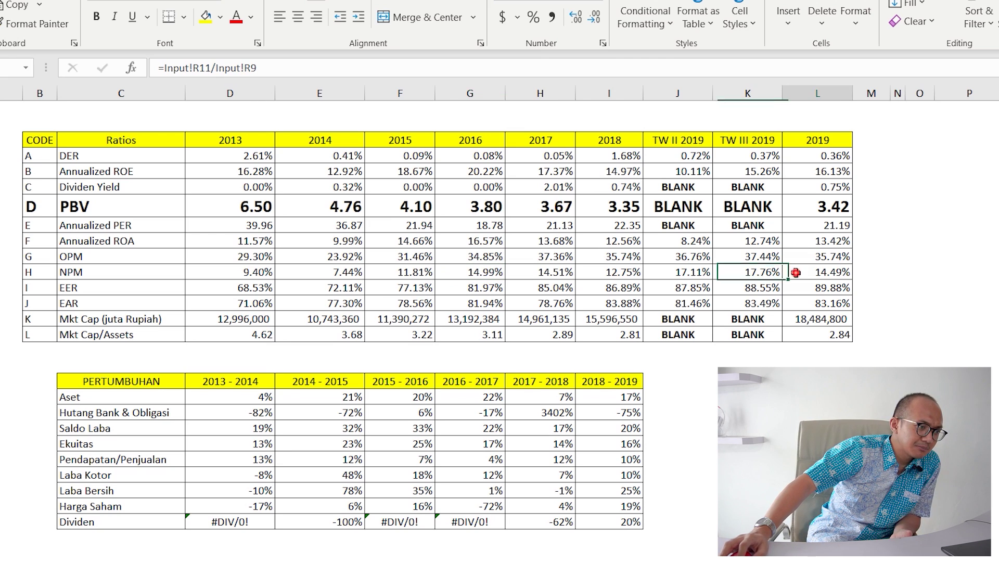
left_click(761, 273)
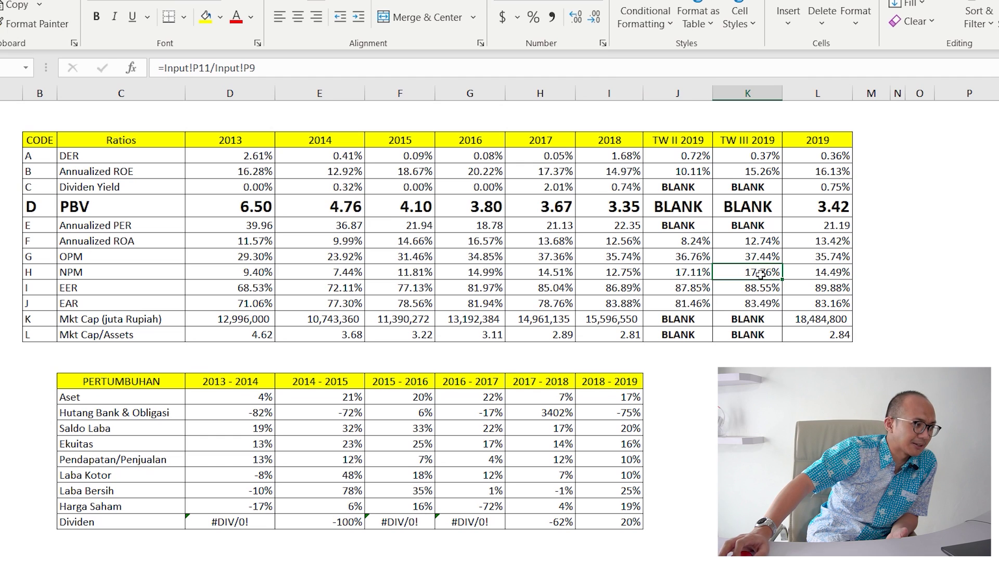
Review the EER row, comparing the yearly ratios from 2015 through 2018 with TW II, TW III and full-year 2019.
left_click(1, 287)
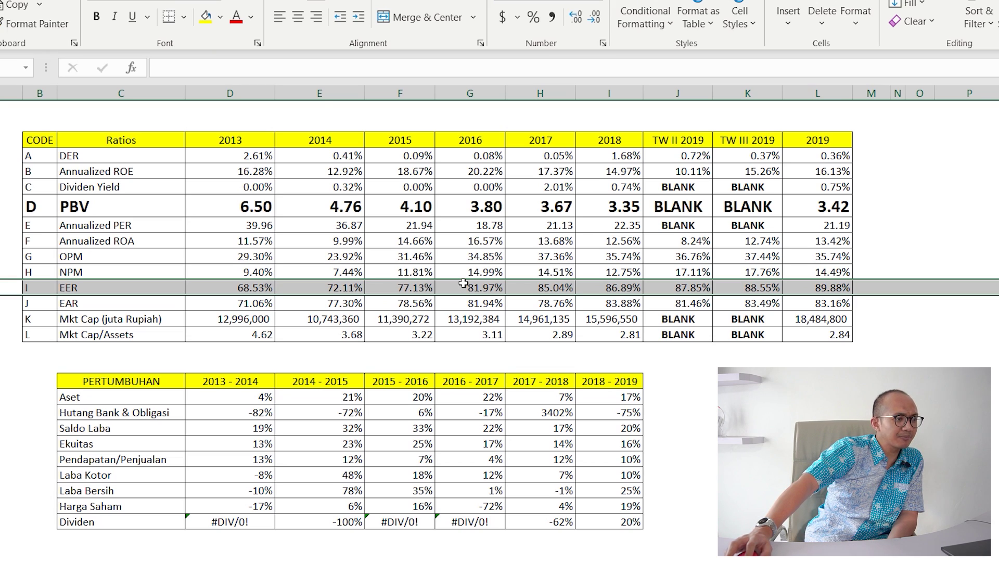
left_click(557, 285)
left_click(600, 290)
left_click(667, 290)
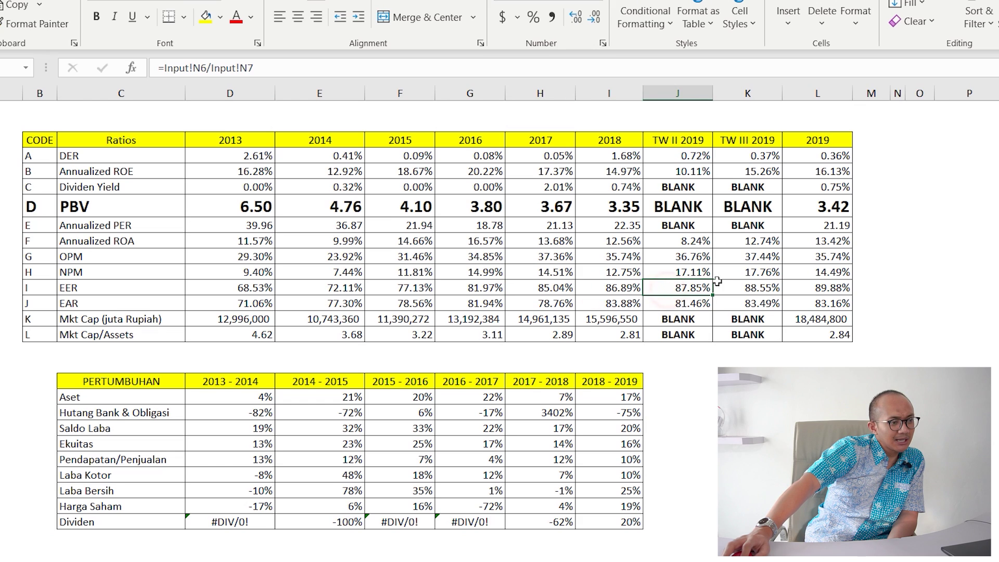
left_click(407, 290)
left_click(473, 289)
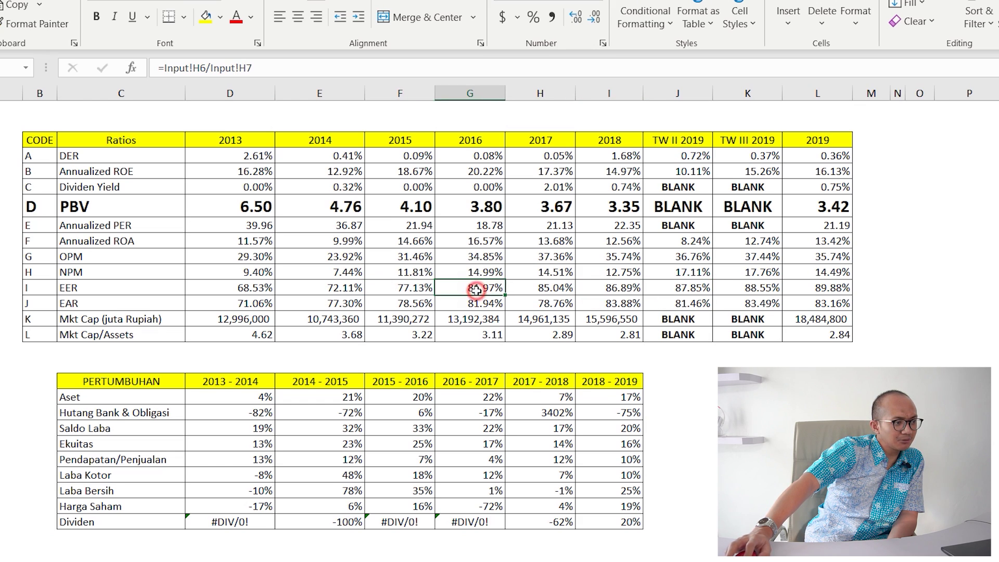
left_click(519, 292)
left_click(625, 286)
left_click(657, 285)
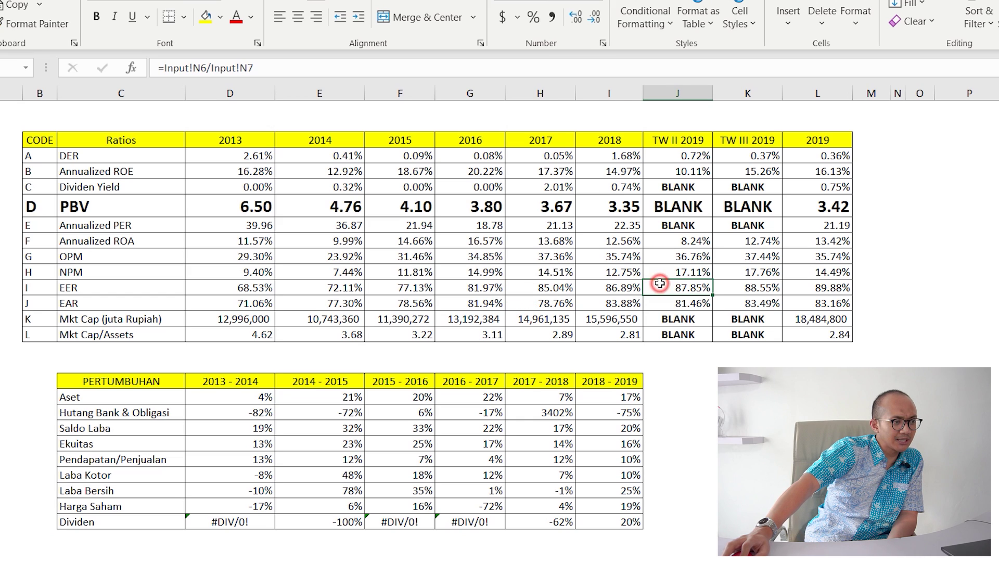
left_click(722, 289)
left_click(798, 287)
left_click(764, 287)
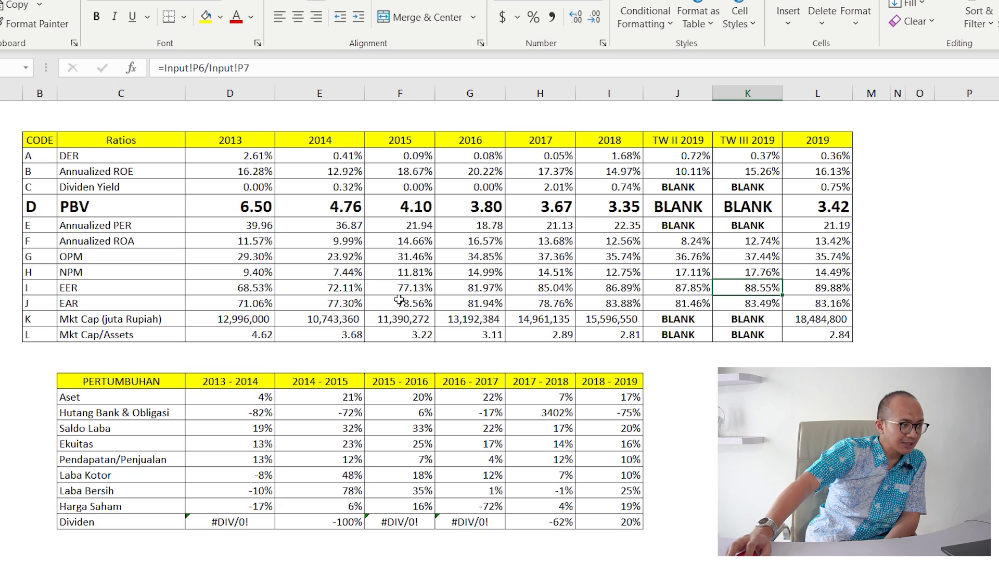
Compare the Mkt Cap (juta Rupiah) figures for 2015, 2016, 2017, 2018 and 2019.
left_click(411, 318)
left_click(457, 320)
left_click(558, 324)
left_click(596, 319)
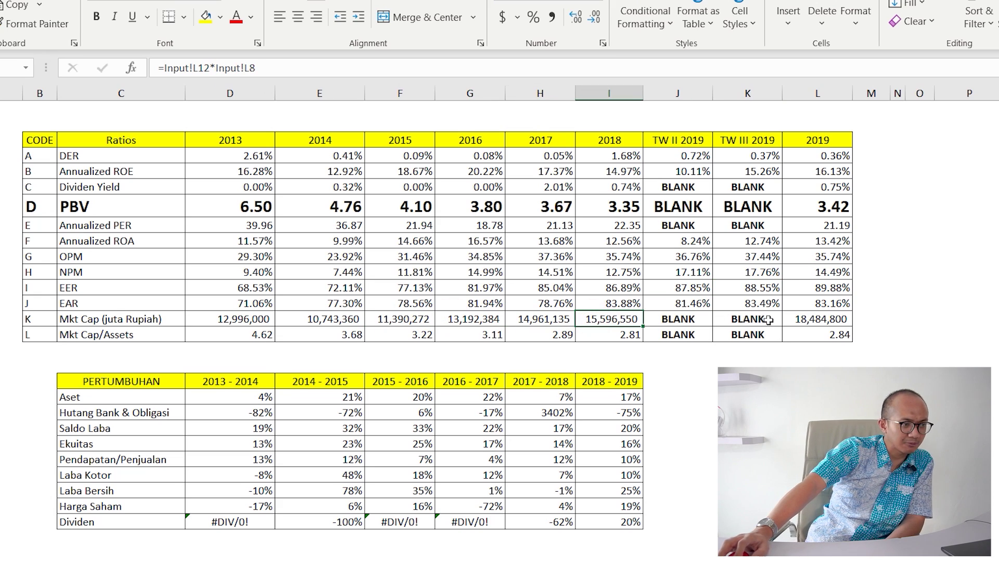
left_click(830, 318)
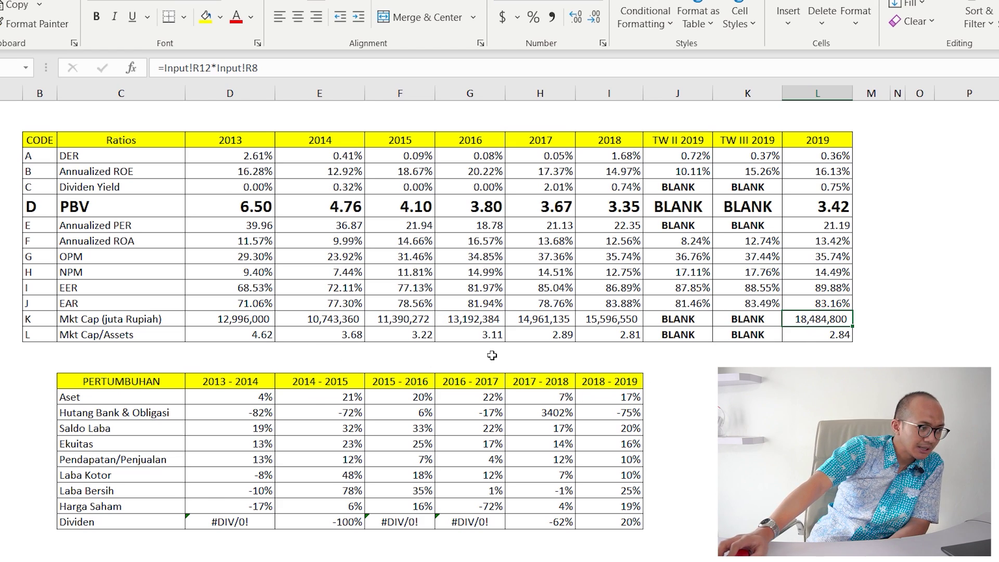
Review the PERTUMBUHAN table's 2013 - 2014 growth and Harga Saham row, and select all growth rates from Aset through Harga Saham.
left_click(263, 400)
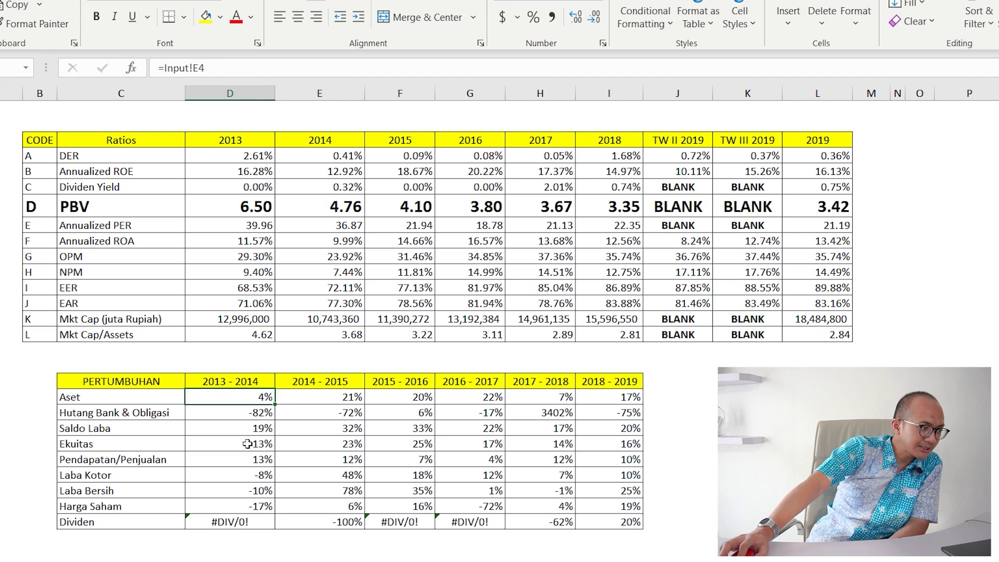
left_click(246, 470)
left_click(243, 503)
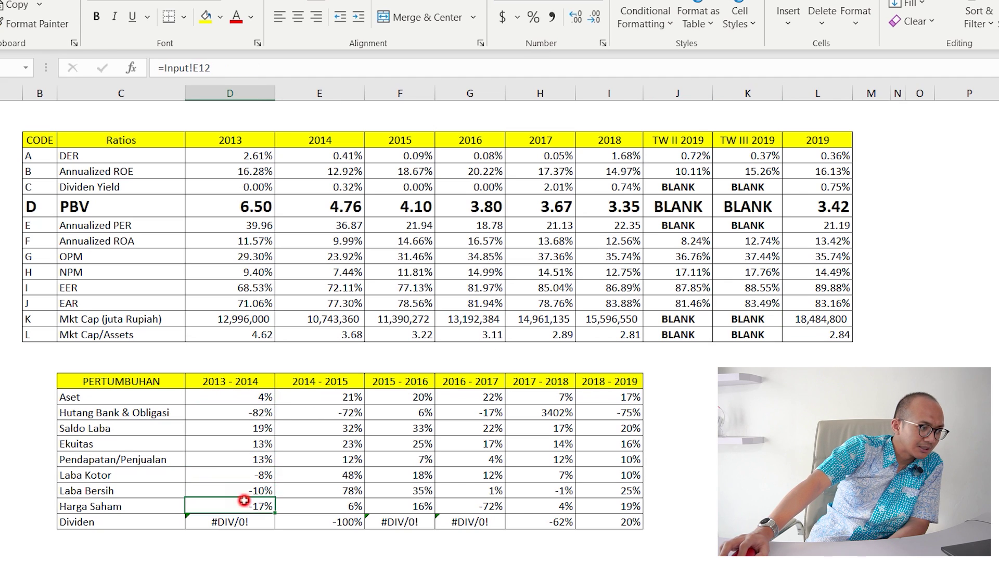
left_click(320, 503)
left_click(406, 501)
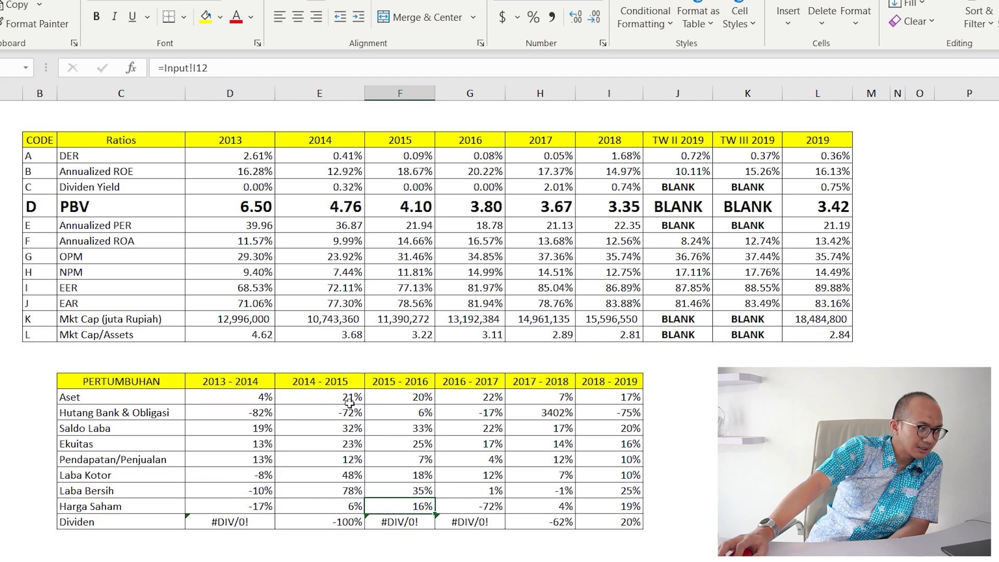
left_click_drag(210, 399, 588, 502)
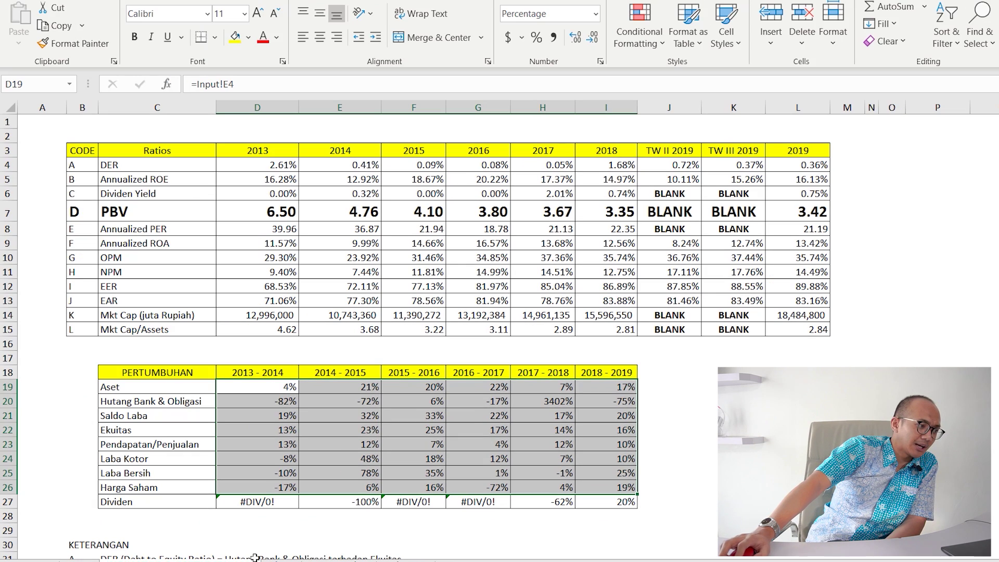
Open the following sheet with the yearly charts and view the EMITEN and Ratios tables at its beginning.
key("ctrl+Page_Down")
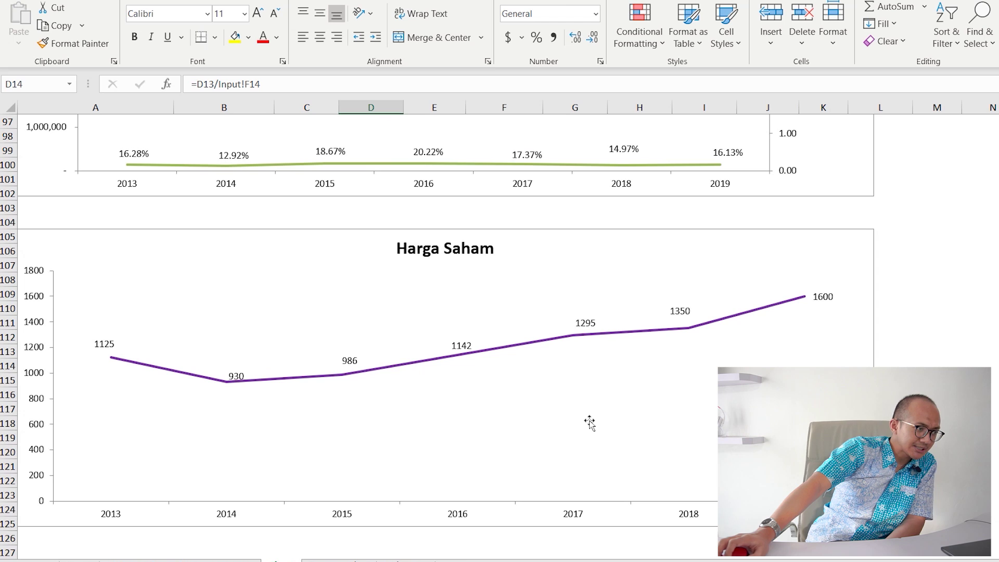
scroll(969, 284, "up", 16)
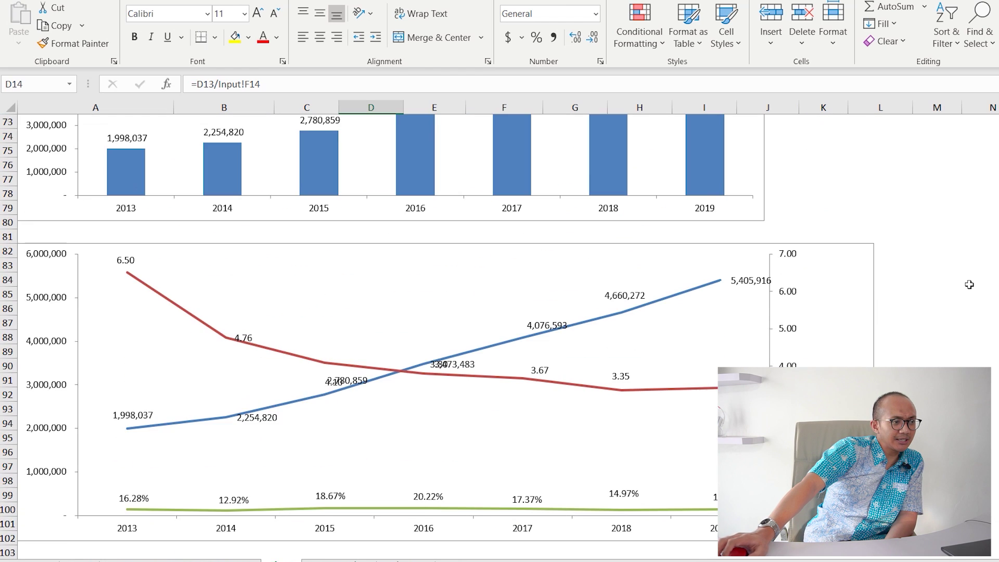
scroll(970, 284, "down", 1)
scroll(969, 284, "up", 10)
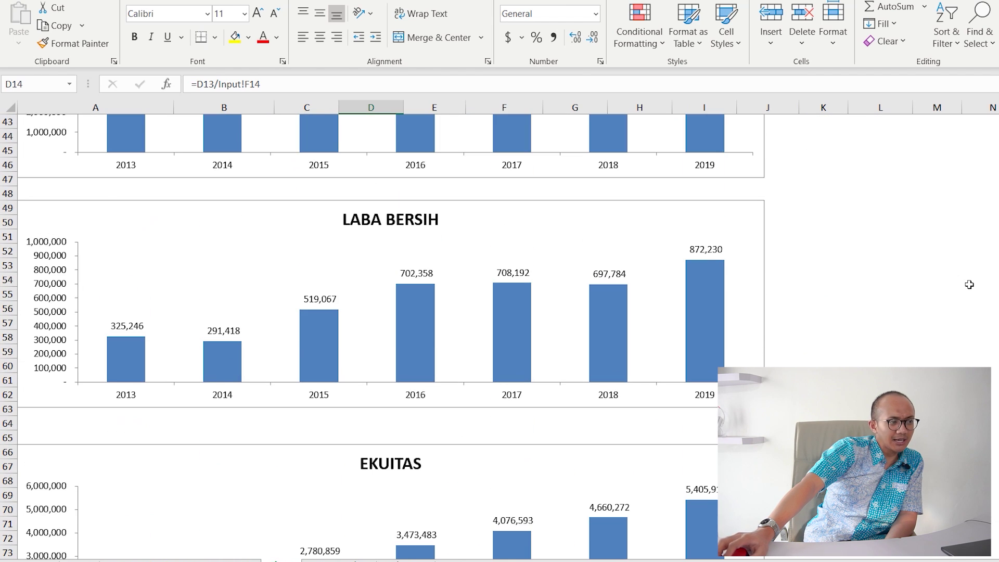
scroll(969, 284, "up", 7)
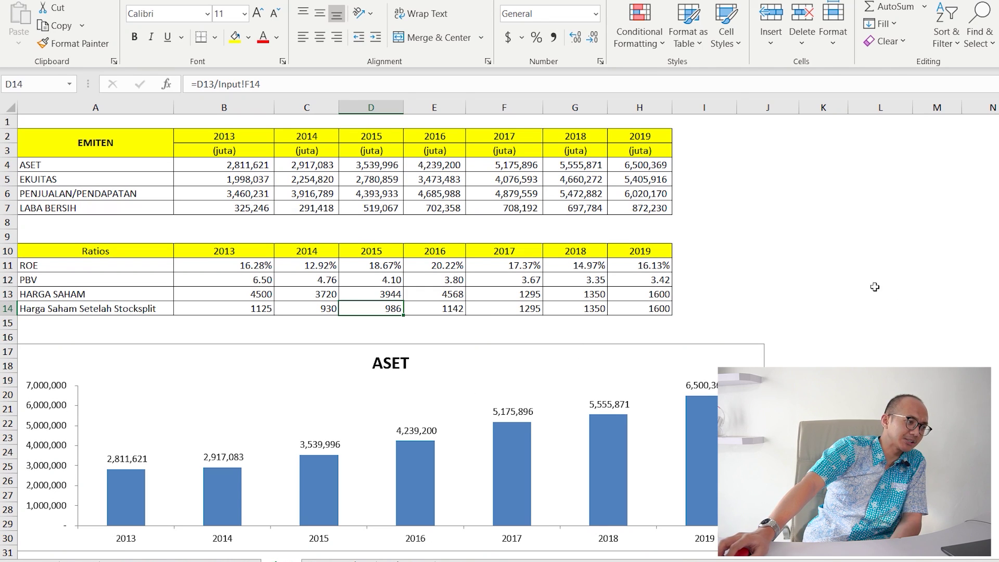
Examine the ASET chart for asset growth from 2013 to 2019.
scroll(897, 279, "down", 1)
scroll(898, 279, "down", 2)
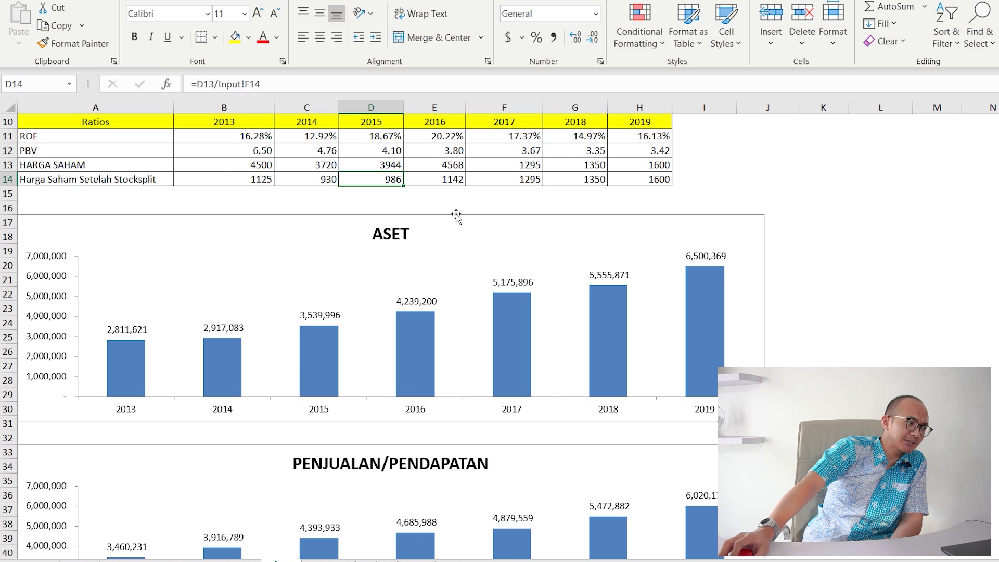
scroll(821, 270, "down", 1)
scroll(879, 260, "up", 1)
scroll(884, 270, "down", 1)
scroll(883, 283, "up", 1)
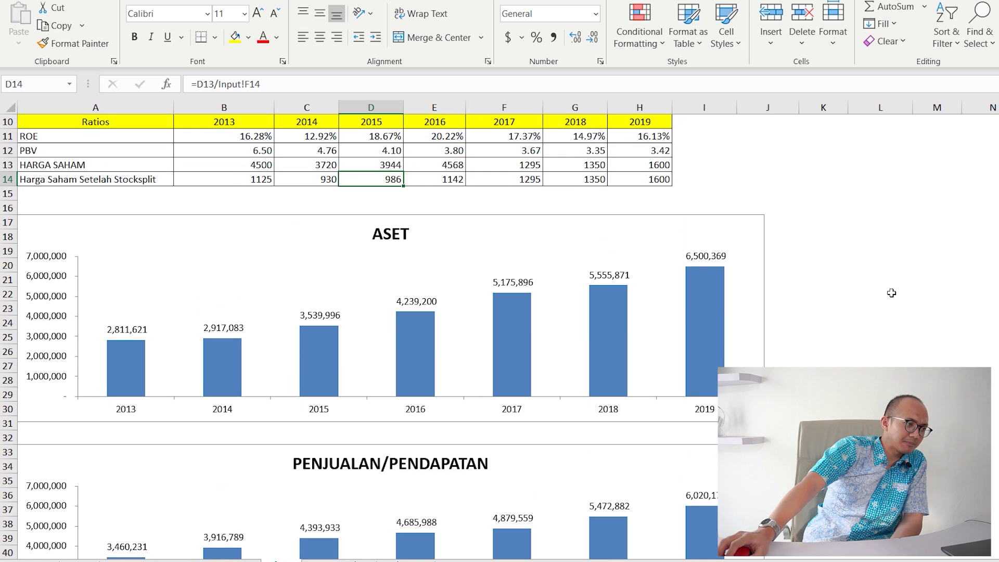
Examine the PENJUALAN/PENDAPATAN, LABA BERSIH and EKUITAS charts for 2013 to 2019.
scroll(887, 289, "down", 4)
scroll(891, 292, "down", 3)
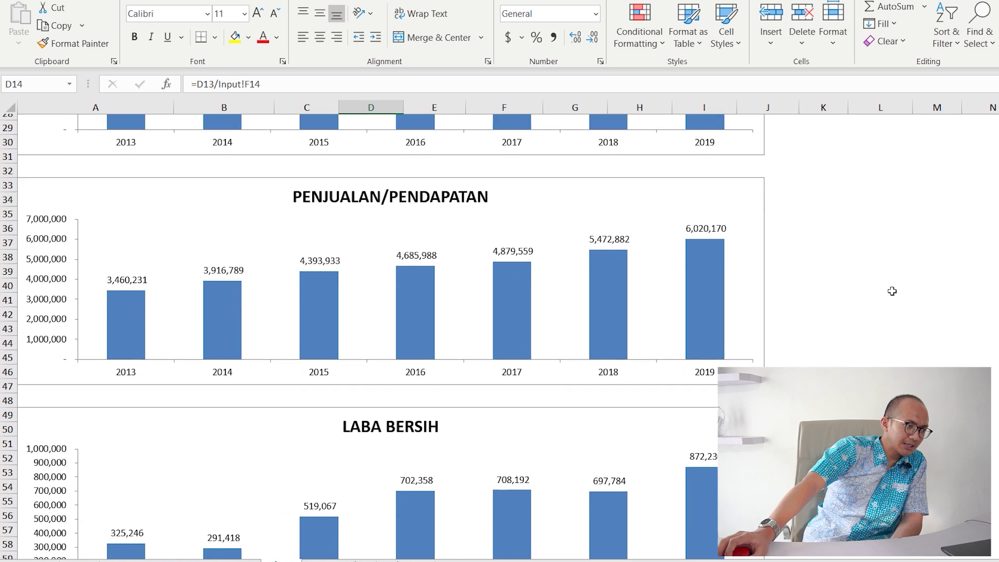
scroll(891, 290, "down", 2)
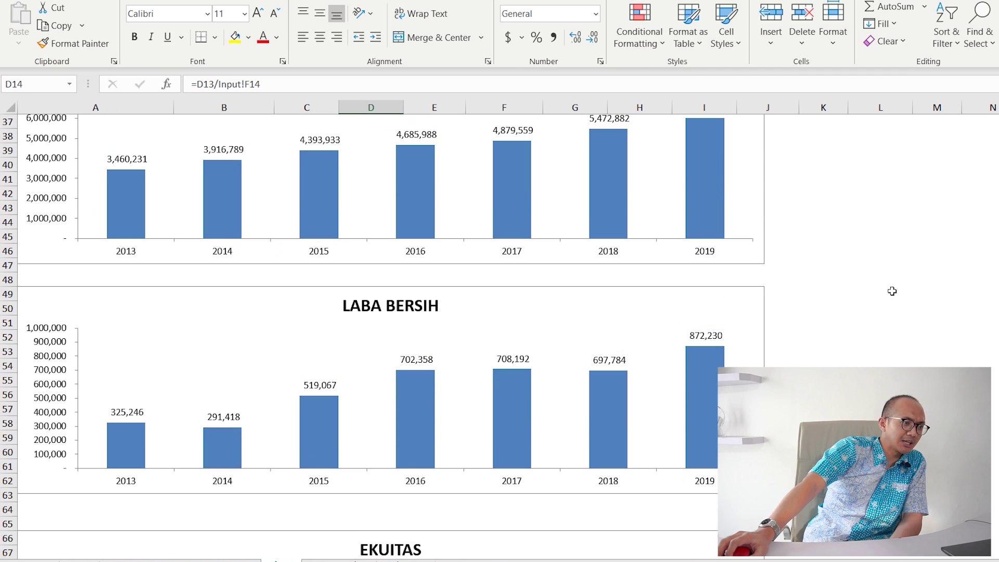
scroll(892, 291, "down", 4)
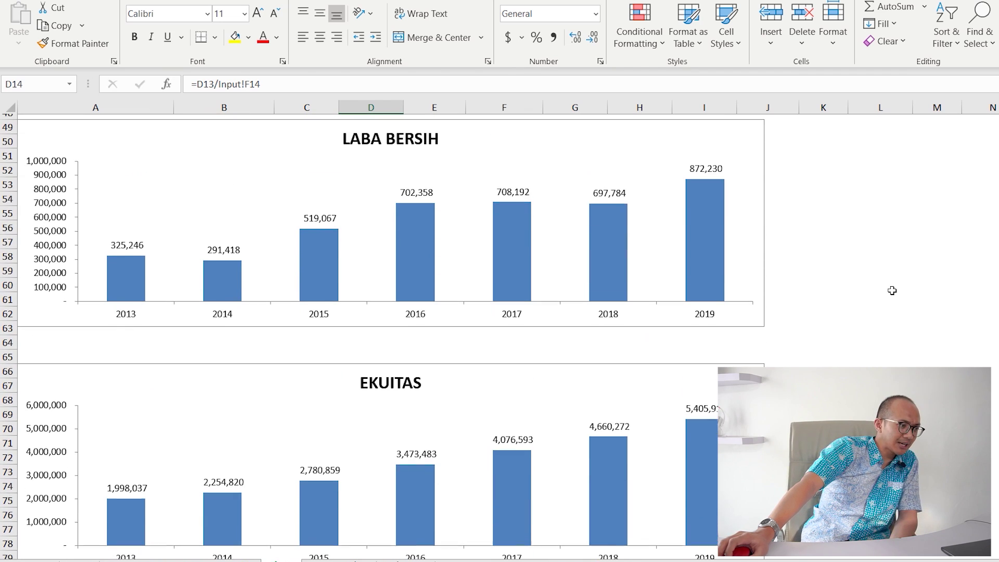
scroll(892, 290, "down", 3)
scroll(892, 290, "down", 3)
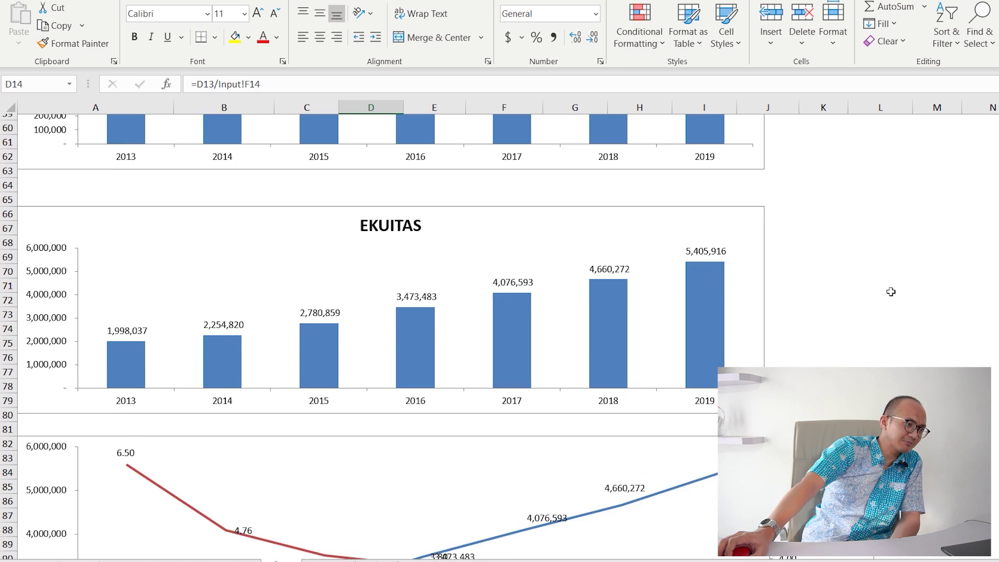
Examine the combined EKUITAS, PBV and ROE line chart and the Harga Saham chart below it.
scroll(890, 292, "down", 3)
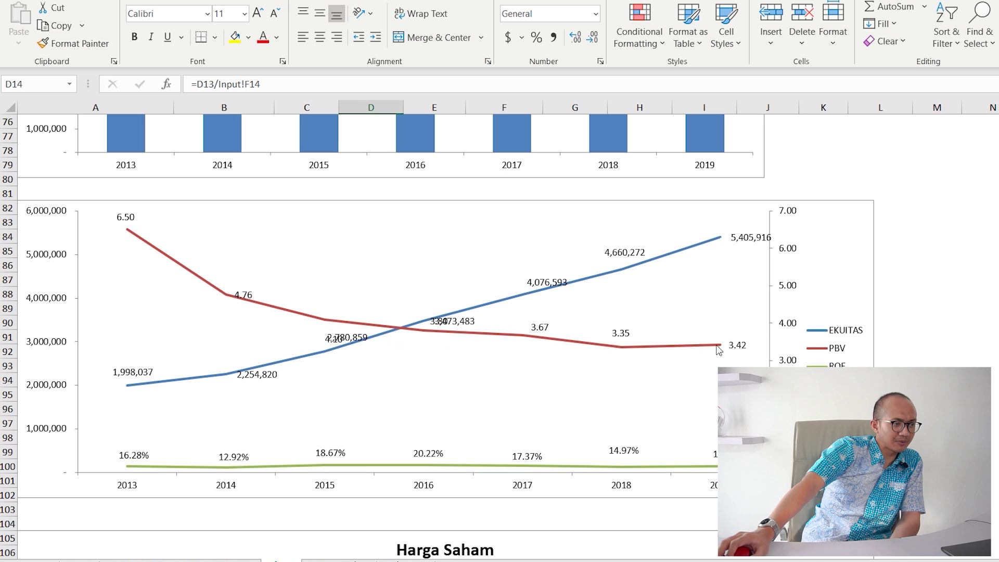
scroll(944, 330, "down", 2)
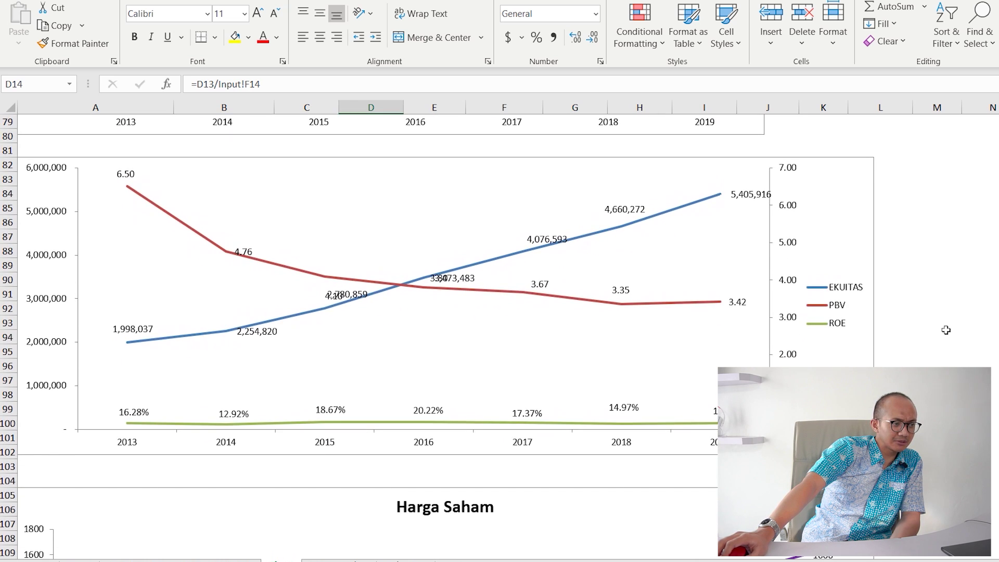
scroll(944, 330, "down", 3)
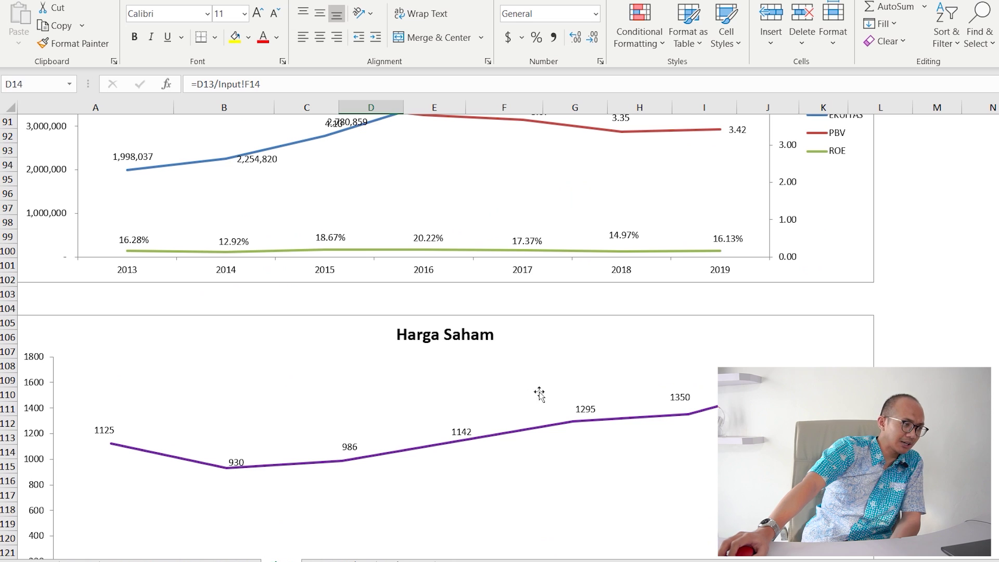
scroll(522, 338, "down", 2)
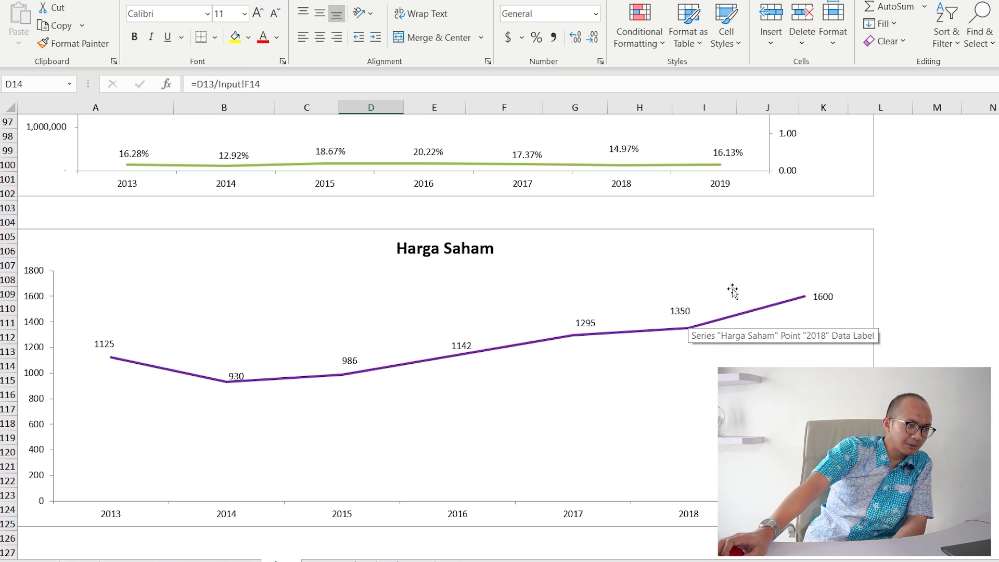
scroll(942, 362, "down", 2)
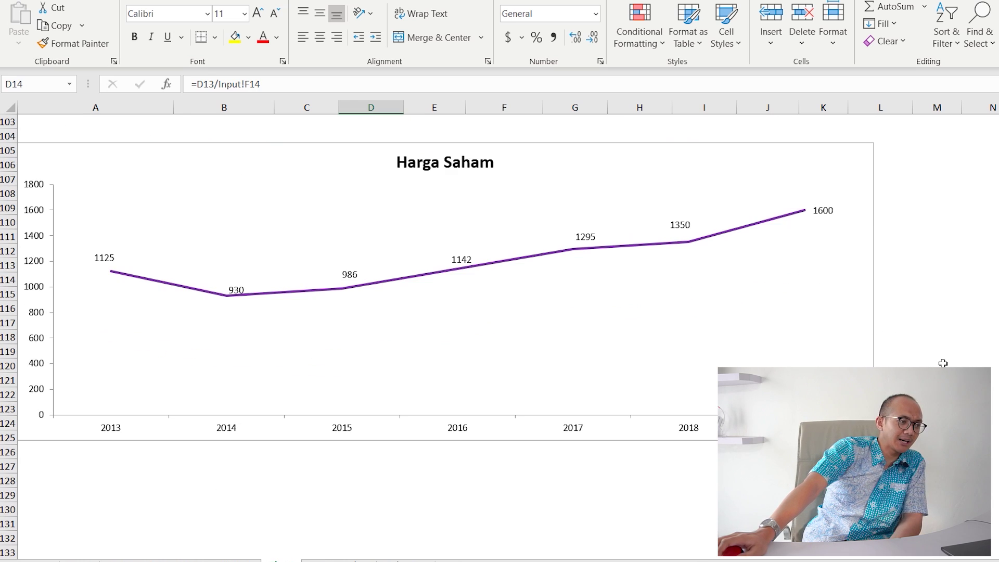
Go back up through the charts from Harga Saham to PENJUALAN/PENDAPATAN.
scroll(942, 363, "up", 12)
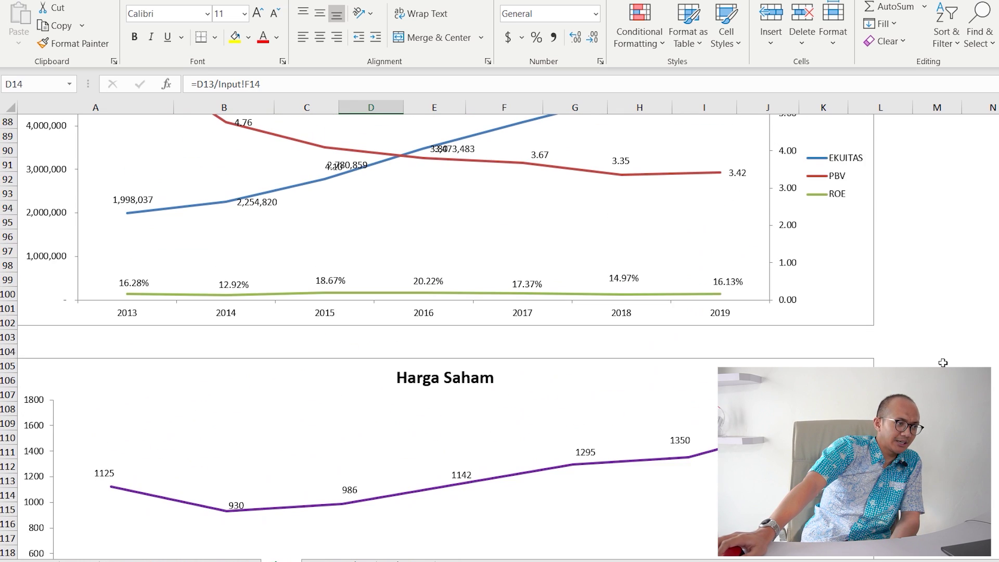
scroll(943, 363, "up", 10)
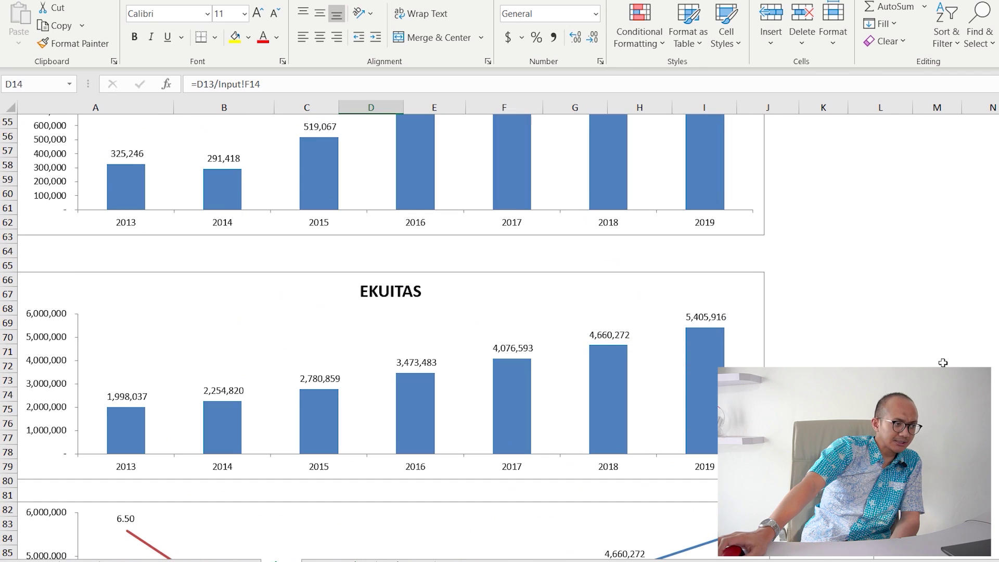
scroll(943, 363, "up", 12)
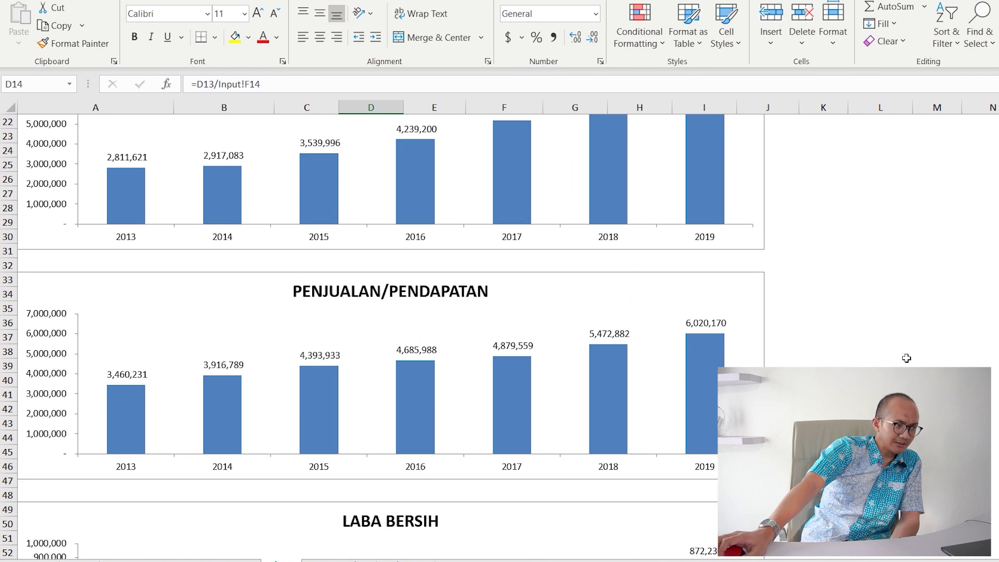